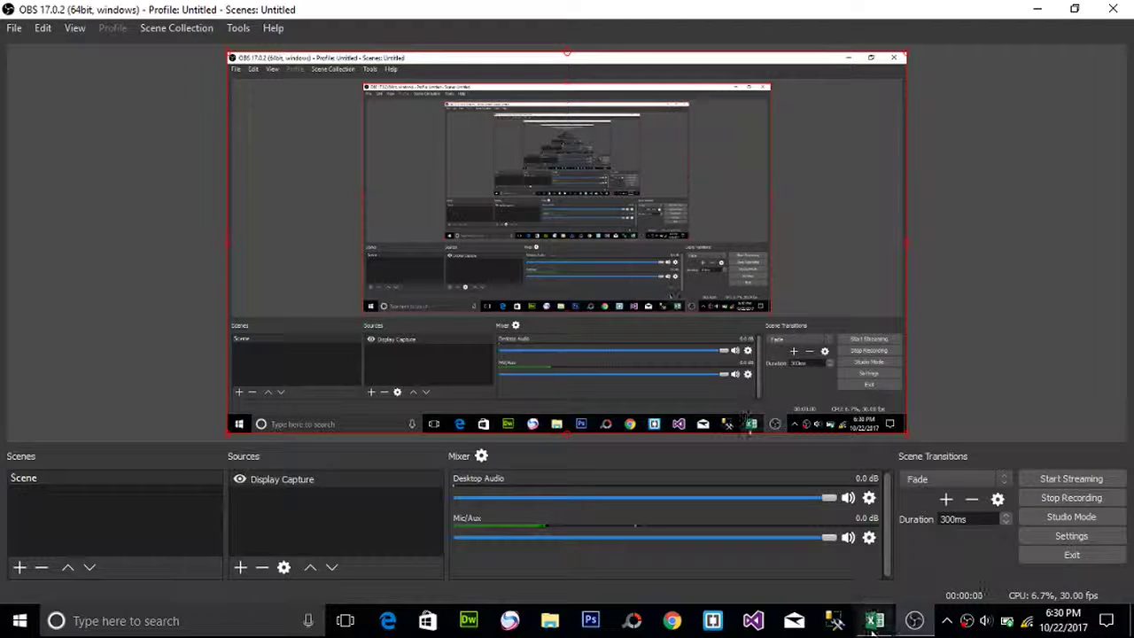
Switch from OBS to the Excel workbook holding the AHMED ELECTRONICS table.
left_click(874, 620)
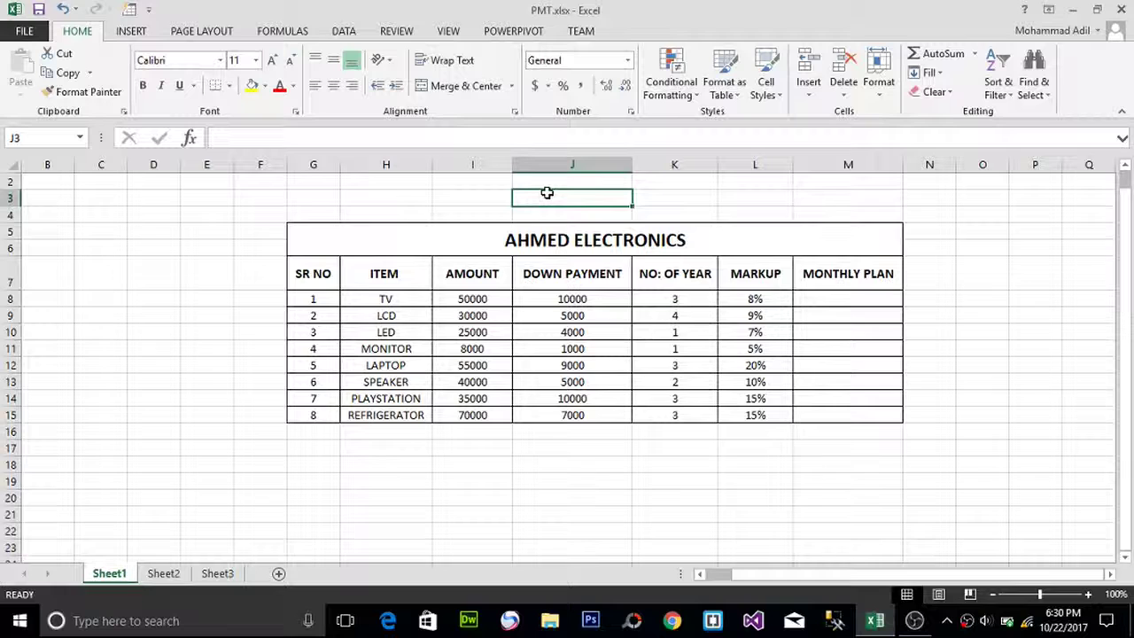
Enter the heading 'PMT (PAYMENT)' in cell J3.
type("PMT ")
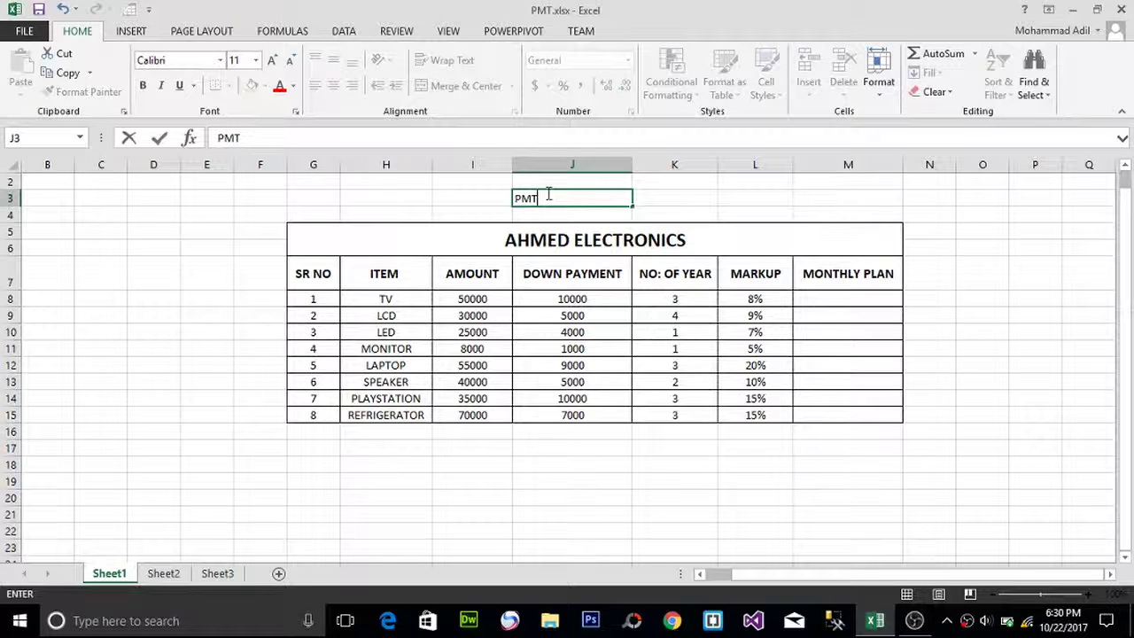
type("()")
key("Left")
double_click(561, 196)
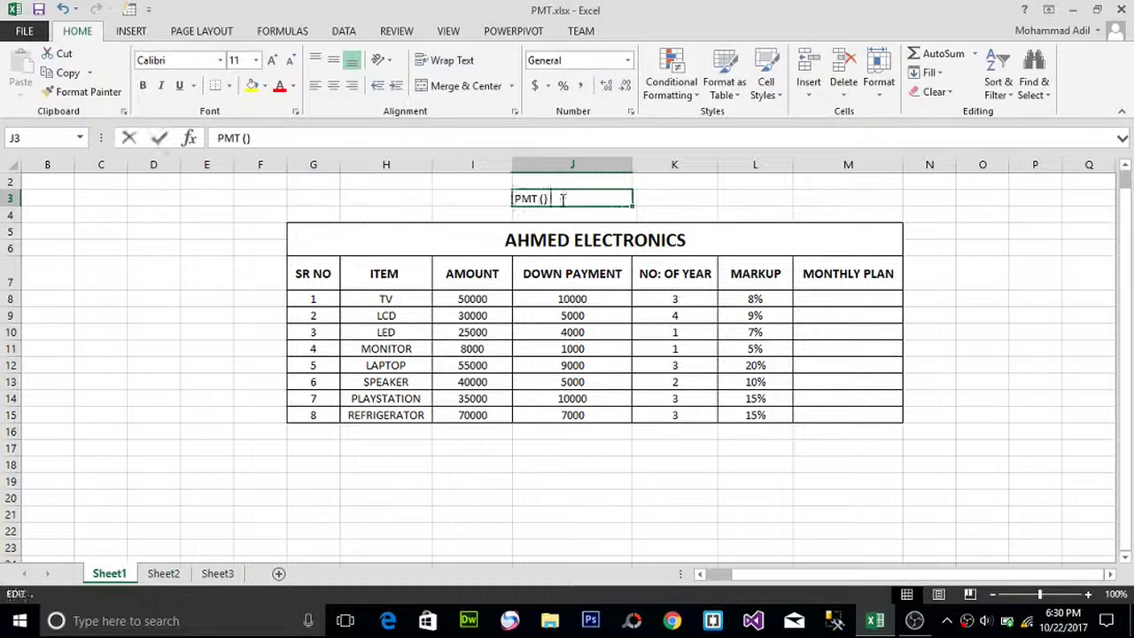
type("PAYMENT")
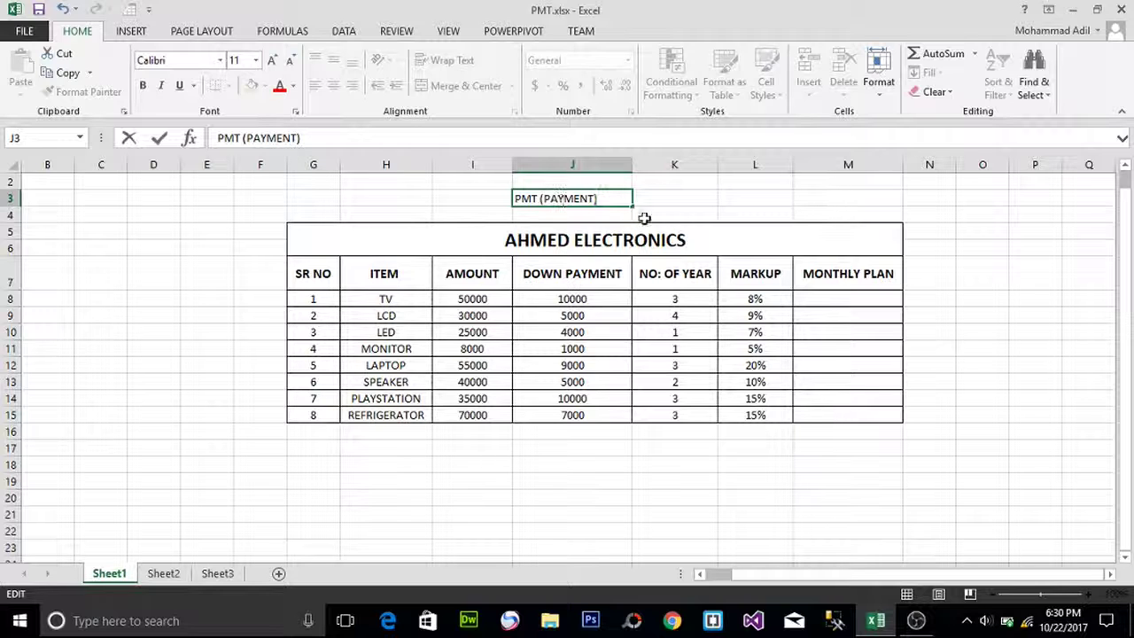
key("Return")
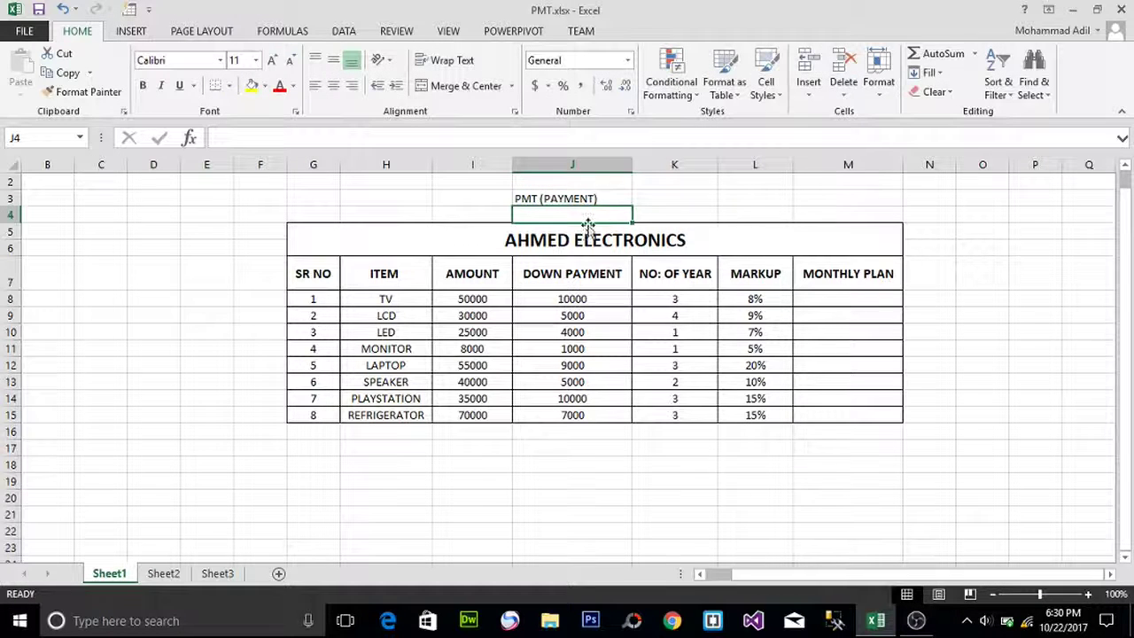
left_click_drag(346, 234, 751, 415)
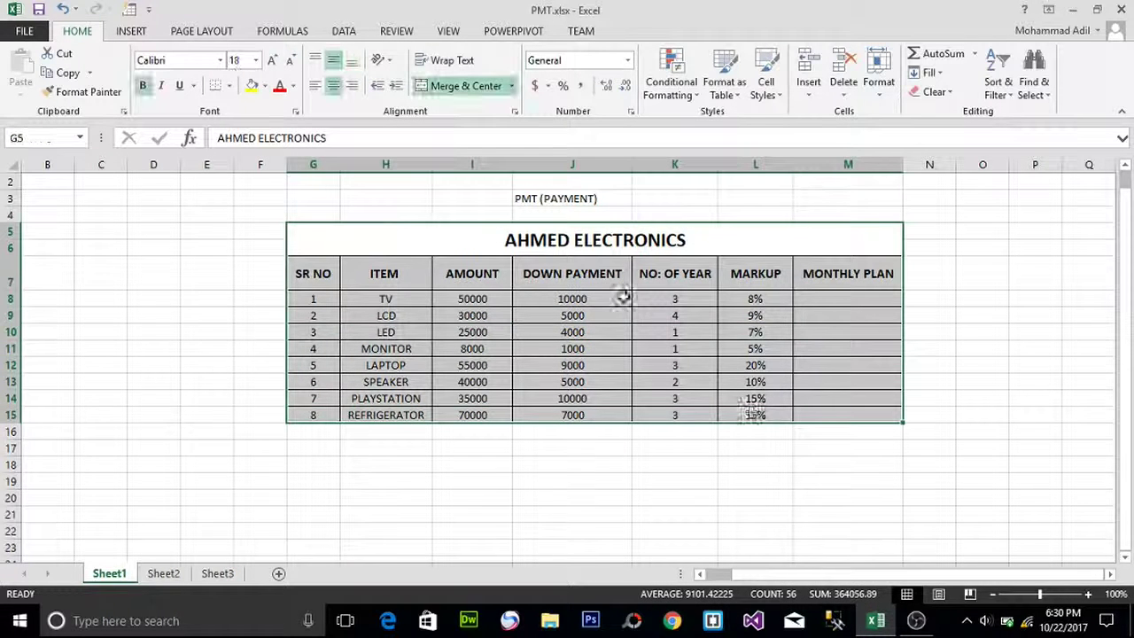
left_click(631, 209)
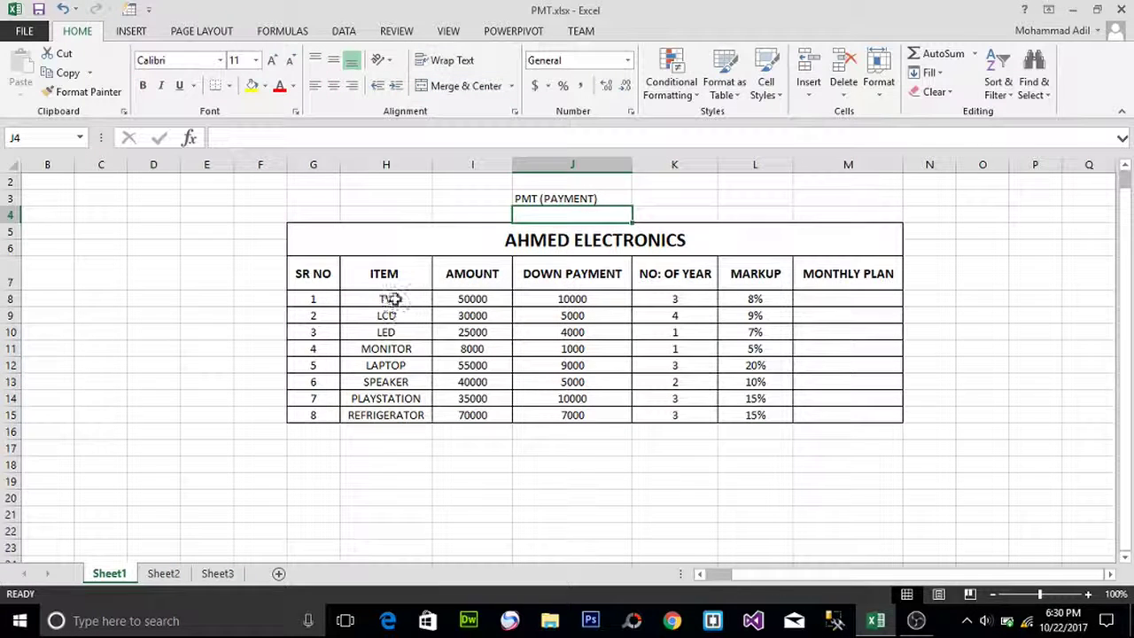
left_click_drag(392, 300, 398, 415)
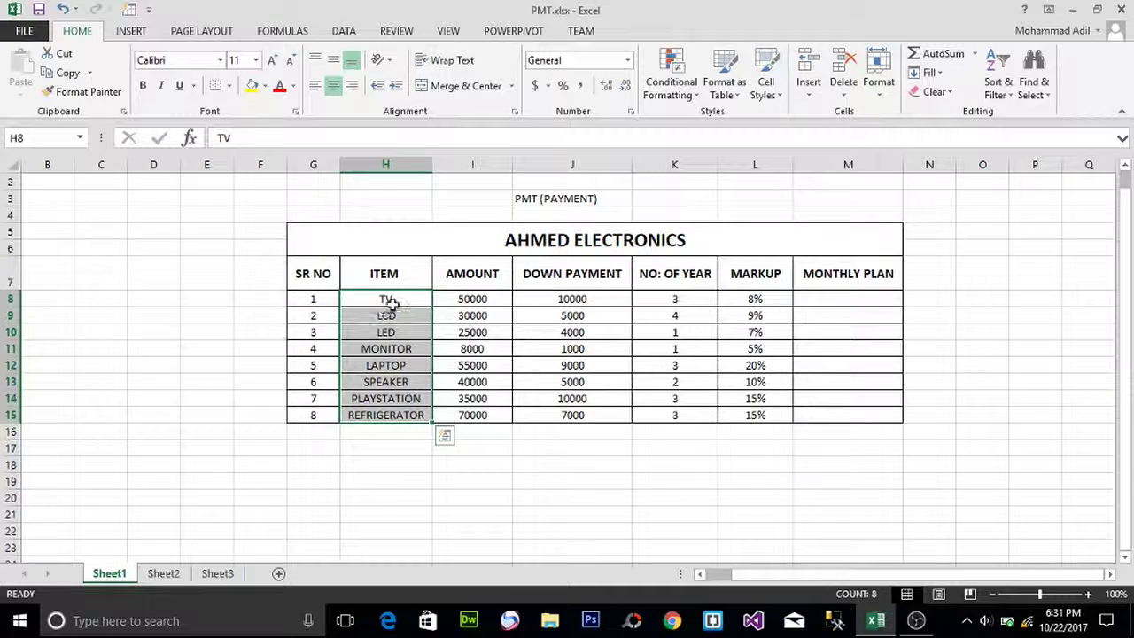
left_click(392, 302)
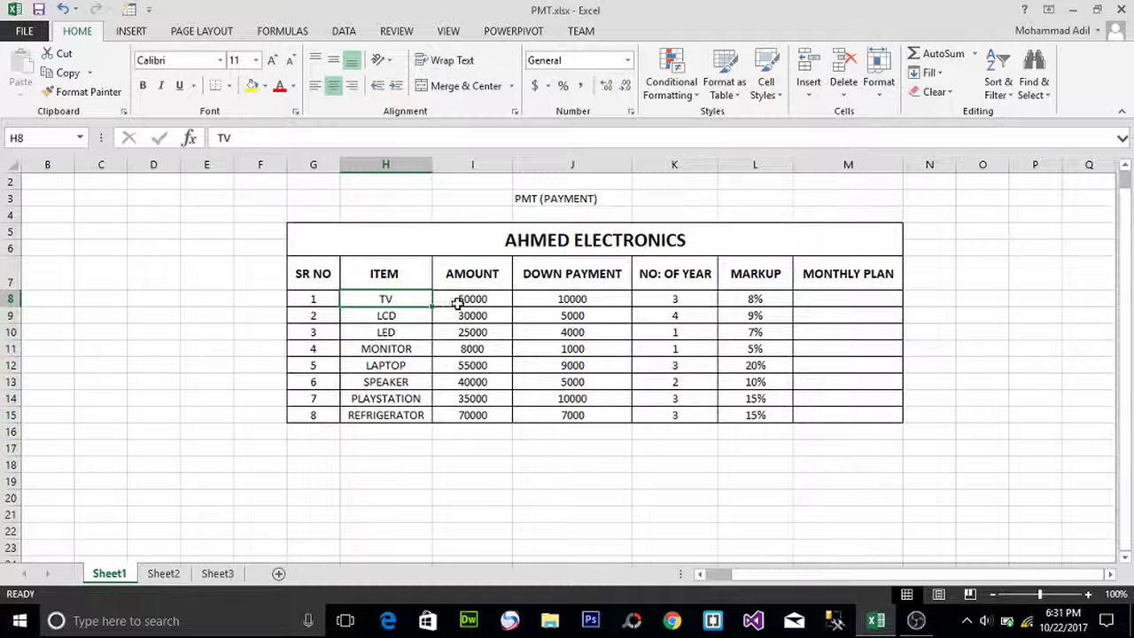
left_click(490, 302)
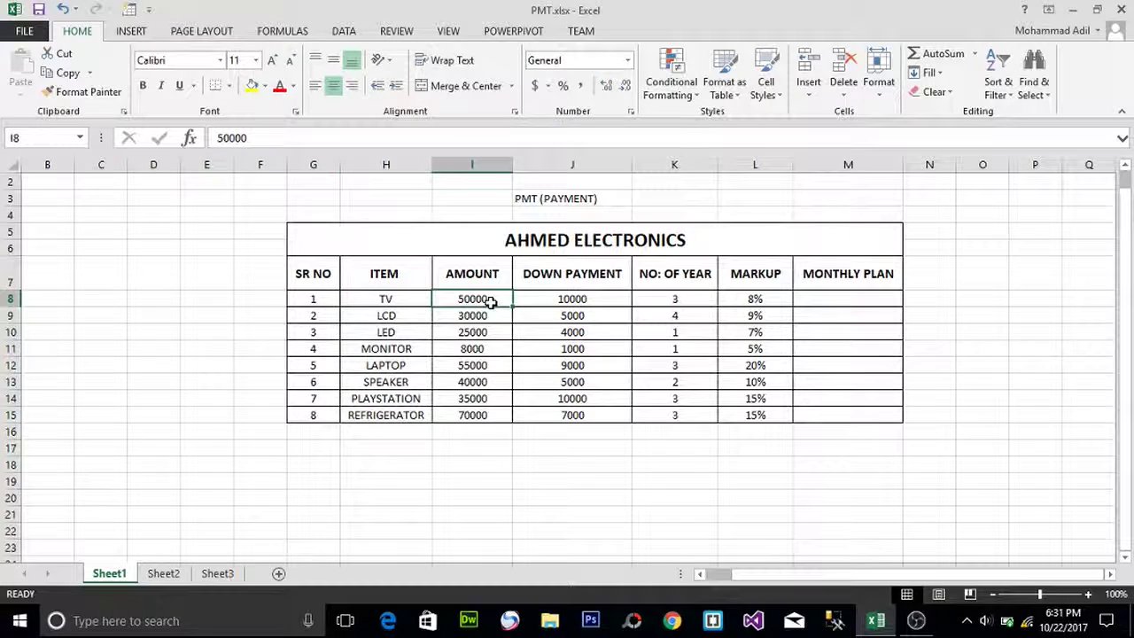
left_click(600, 303)
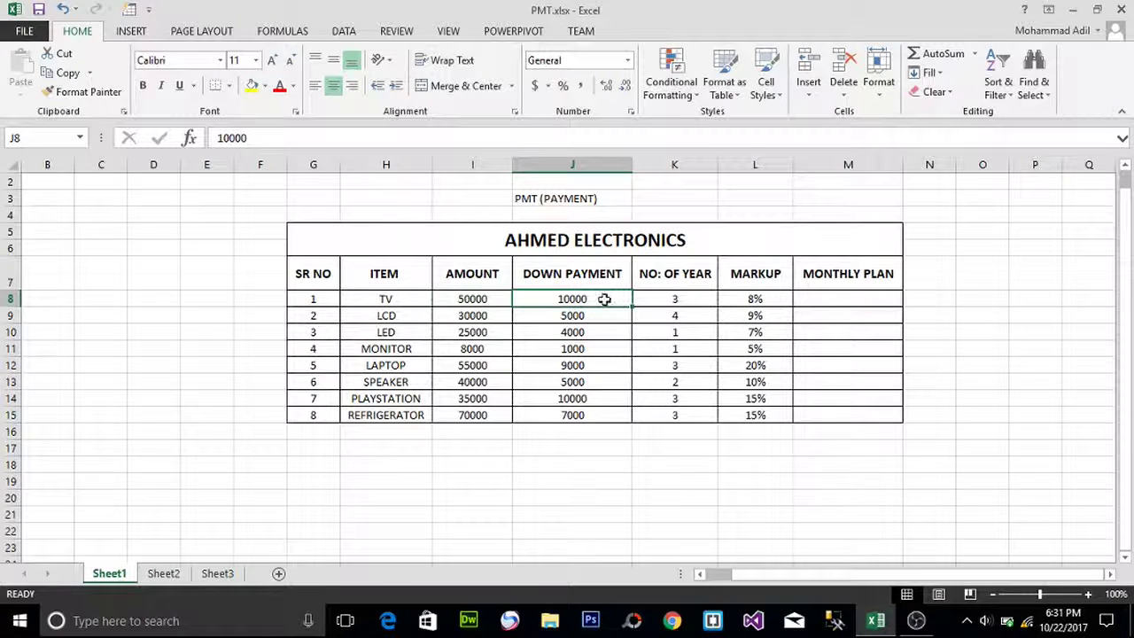
left_click(478, 303)
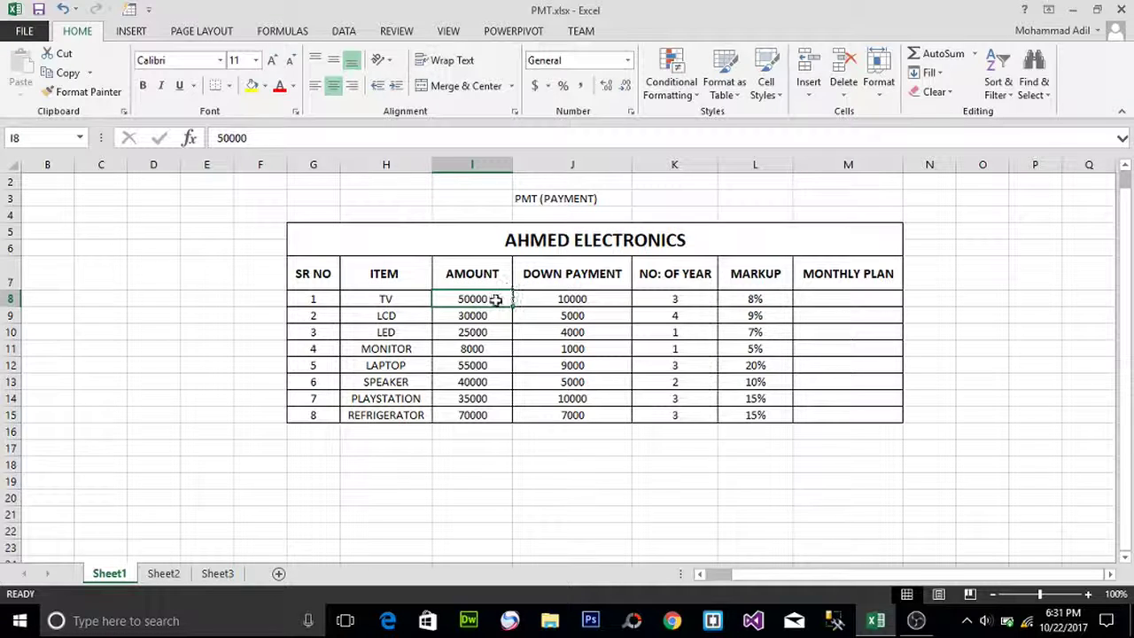
left_click(597, 300)
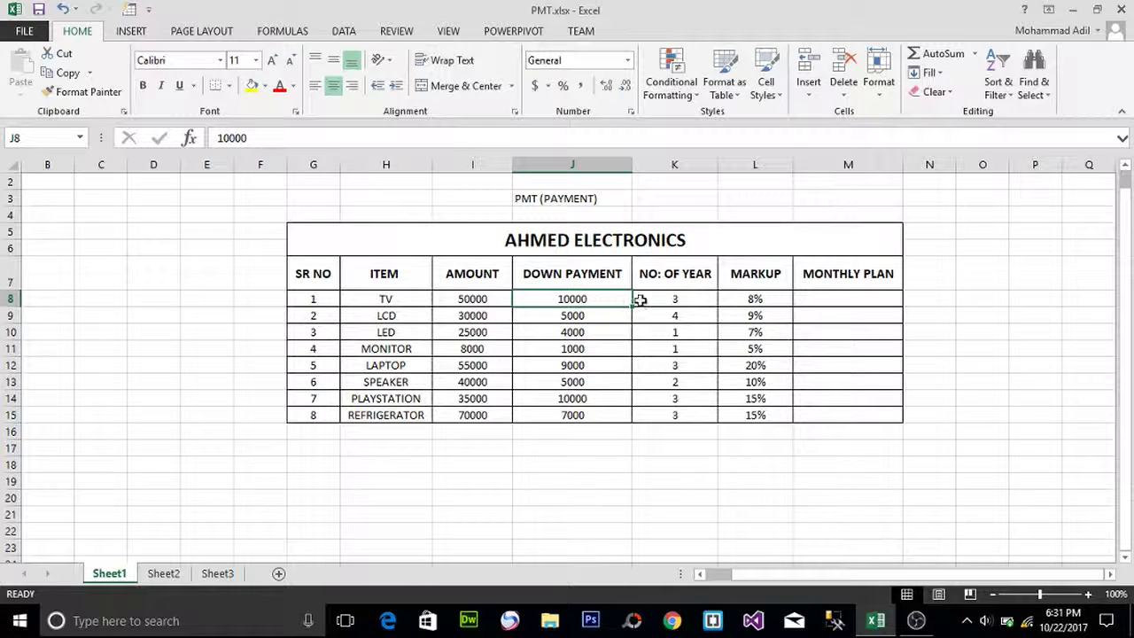
left_click(660, 301)
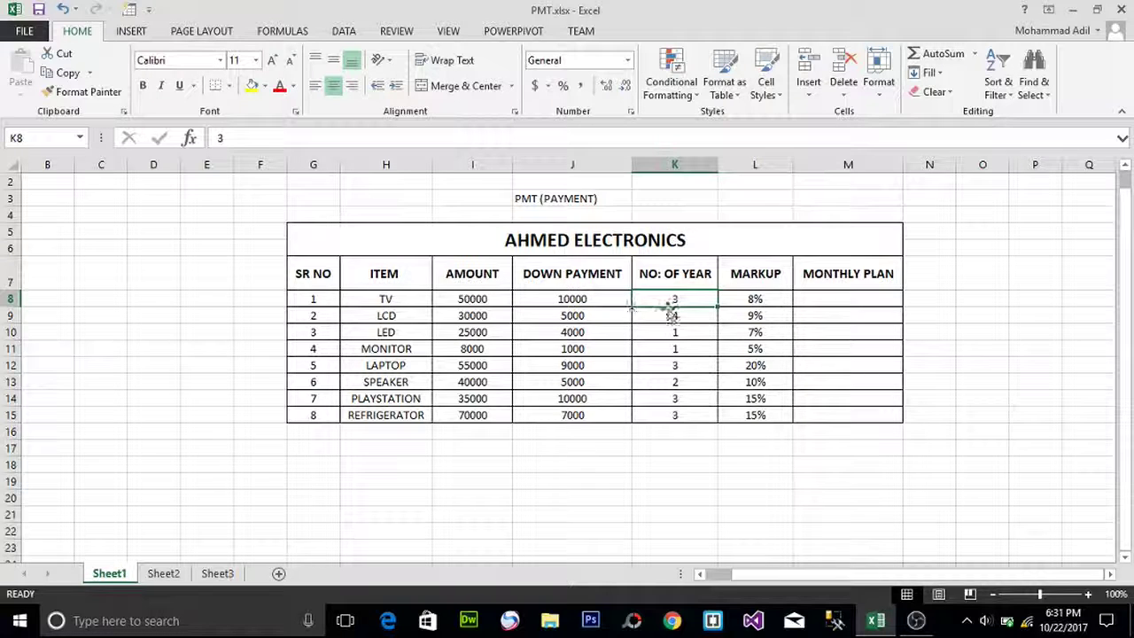
left_click(776, 302)
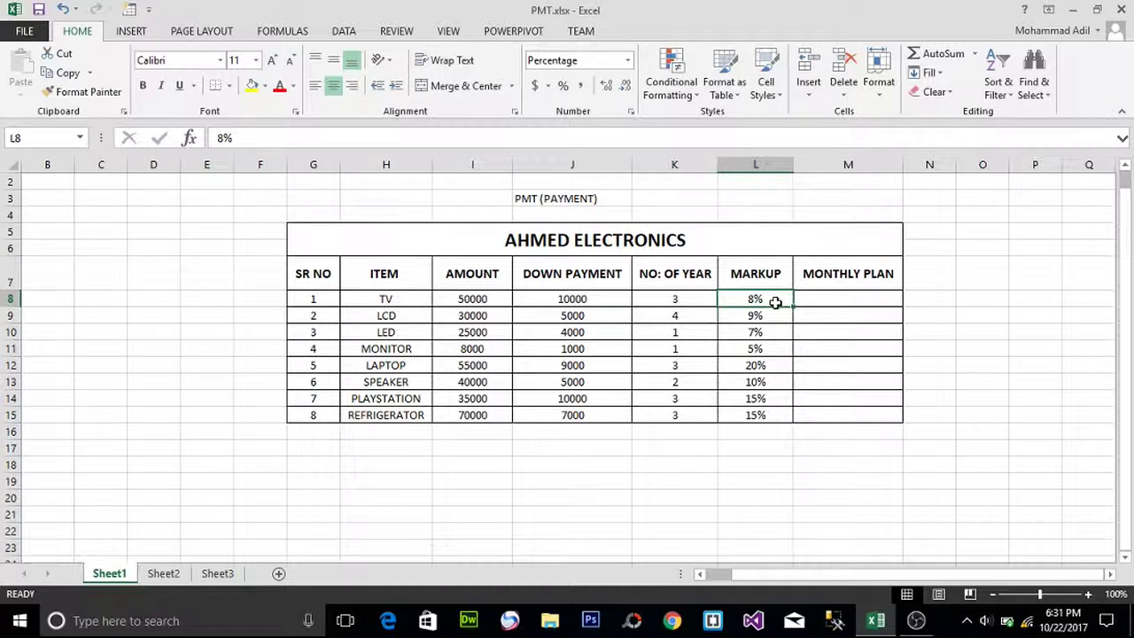
left_click(712, 244)
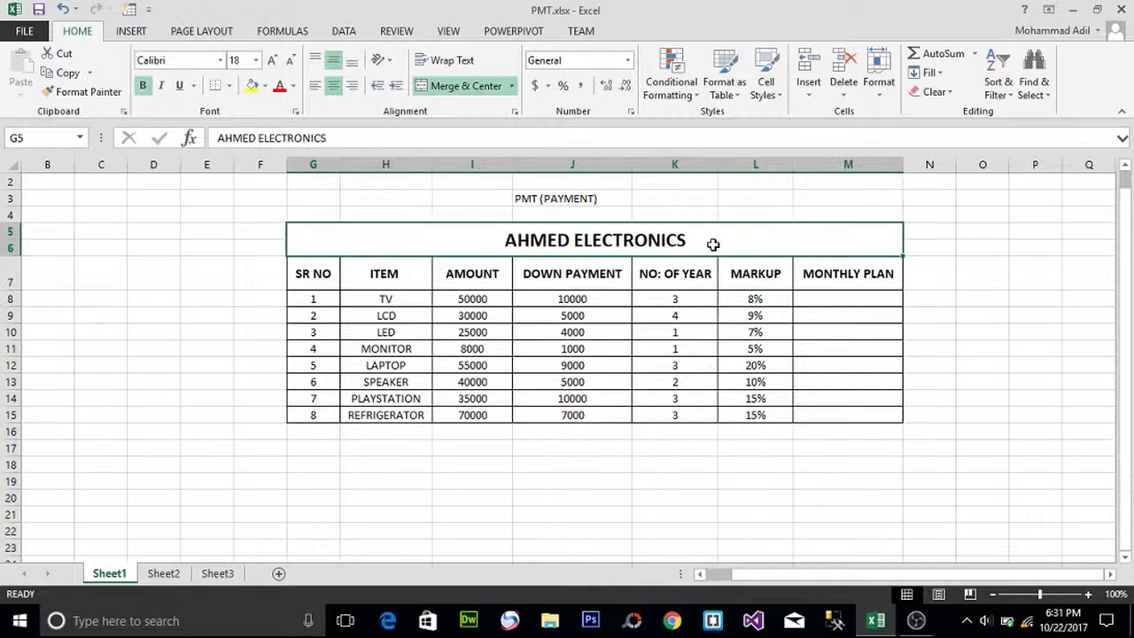
left_click(776, 301)
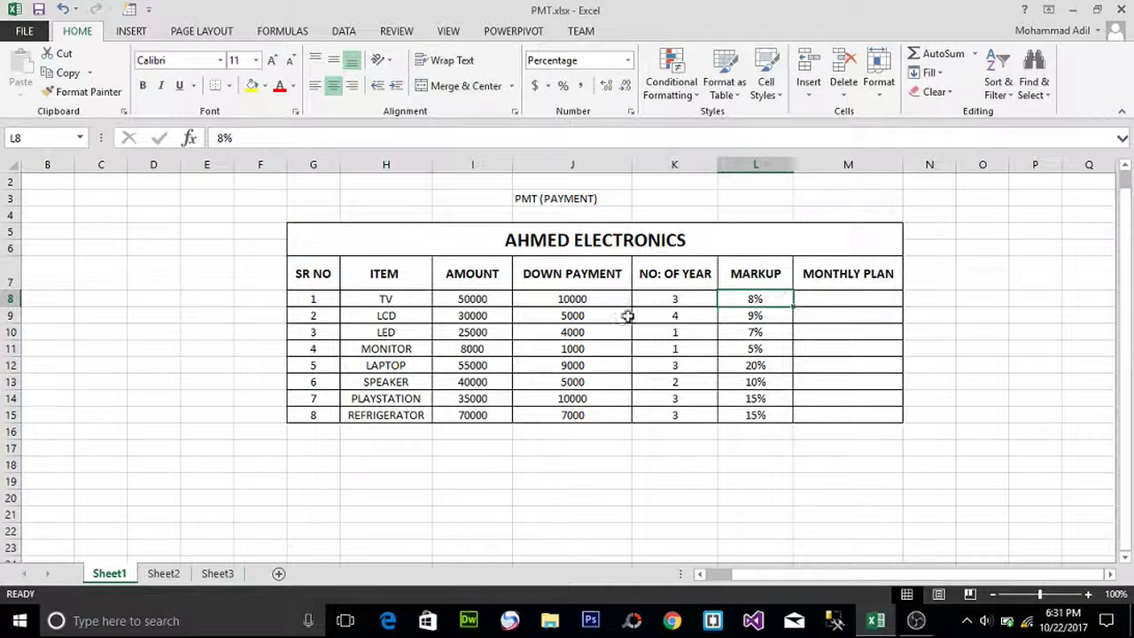
left_click(485, 298)
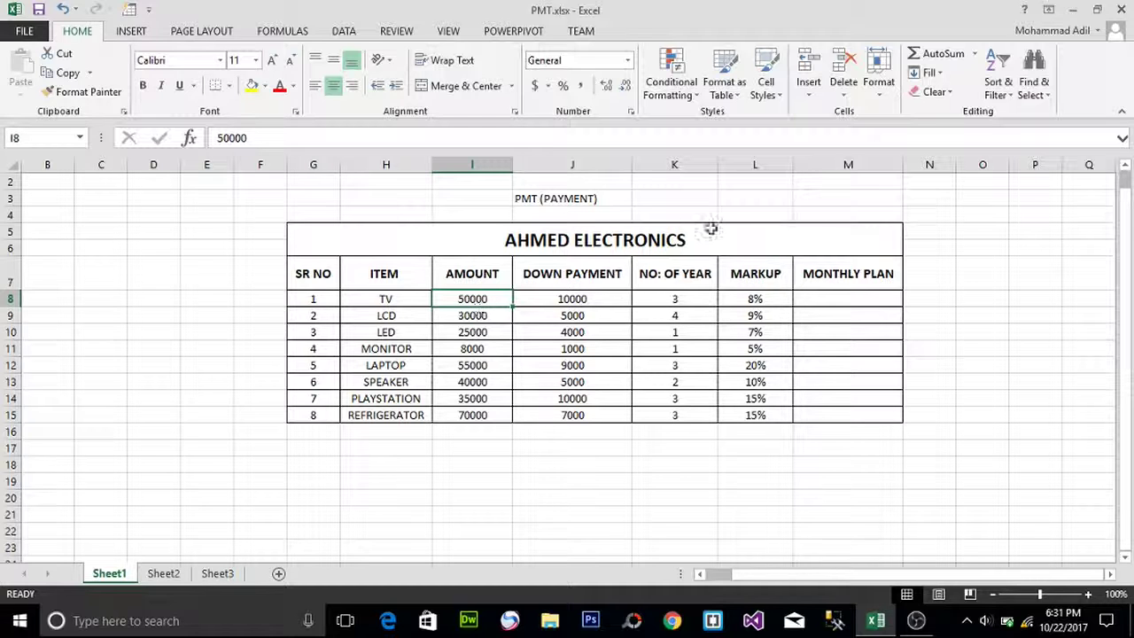
left_click(735, 215)
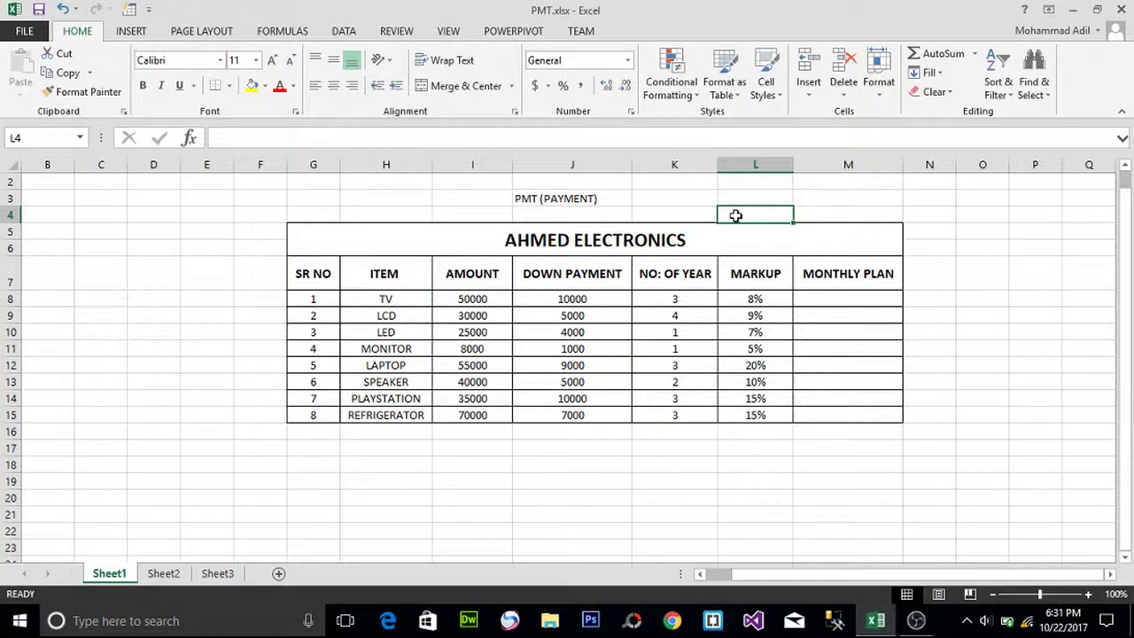
Enter =I8*L8 in L4 to get the TV's 8% markup amount, 4000.
type("=")
left_click(472, 299)
type("*")
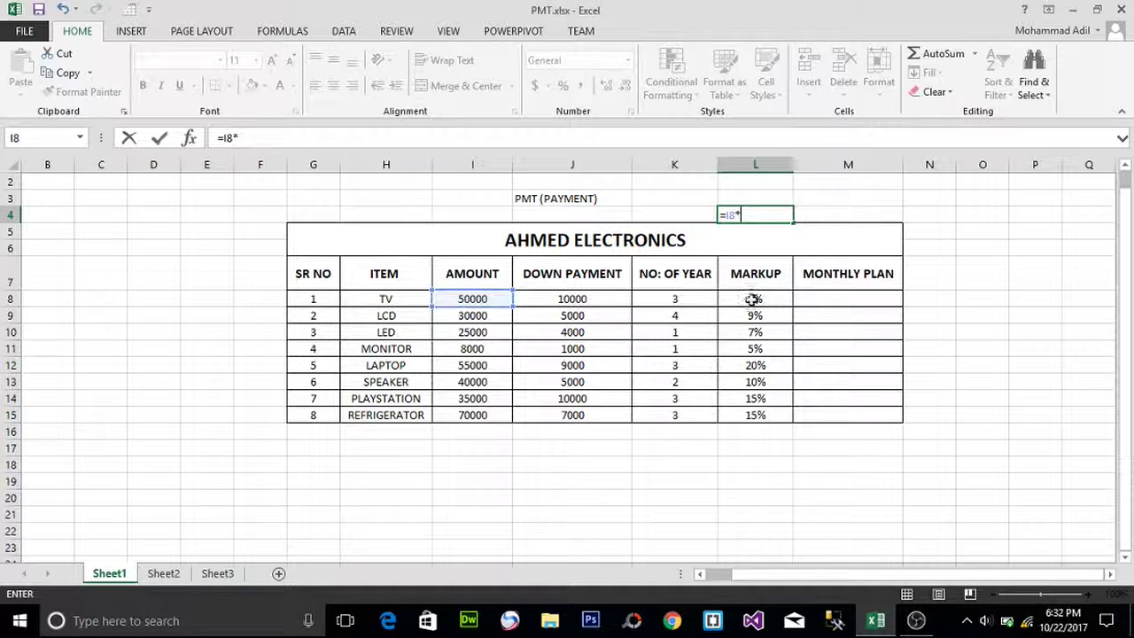
left_click(762, 299)
key("Return")
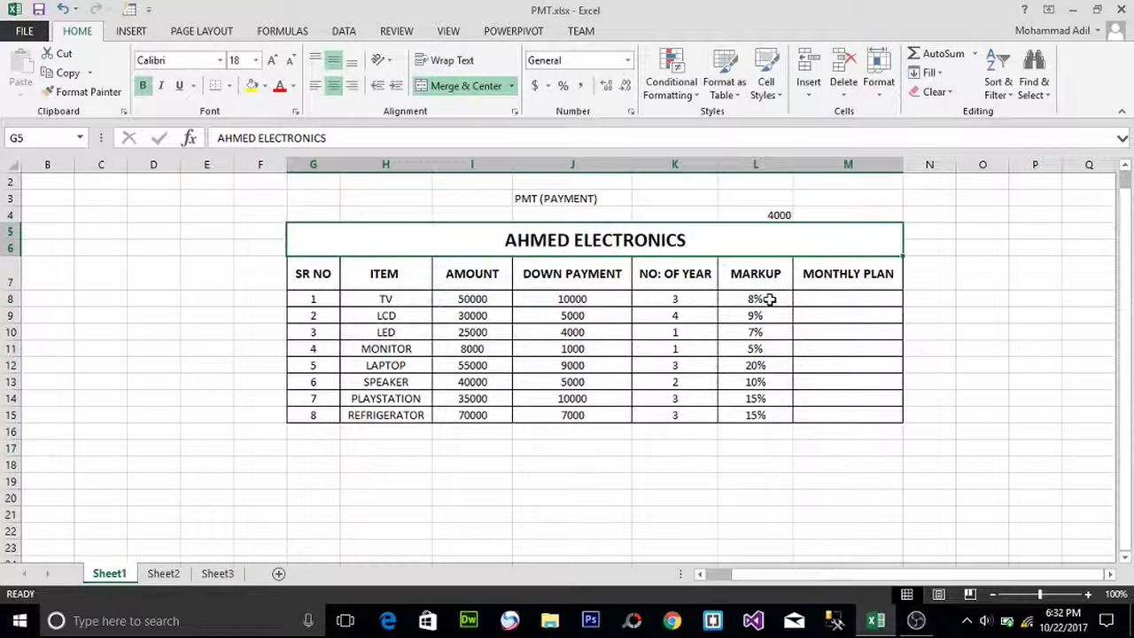
Check L4's formula against the 8% markup and the 50000 TV amount.
left_click(749, 214)
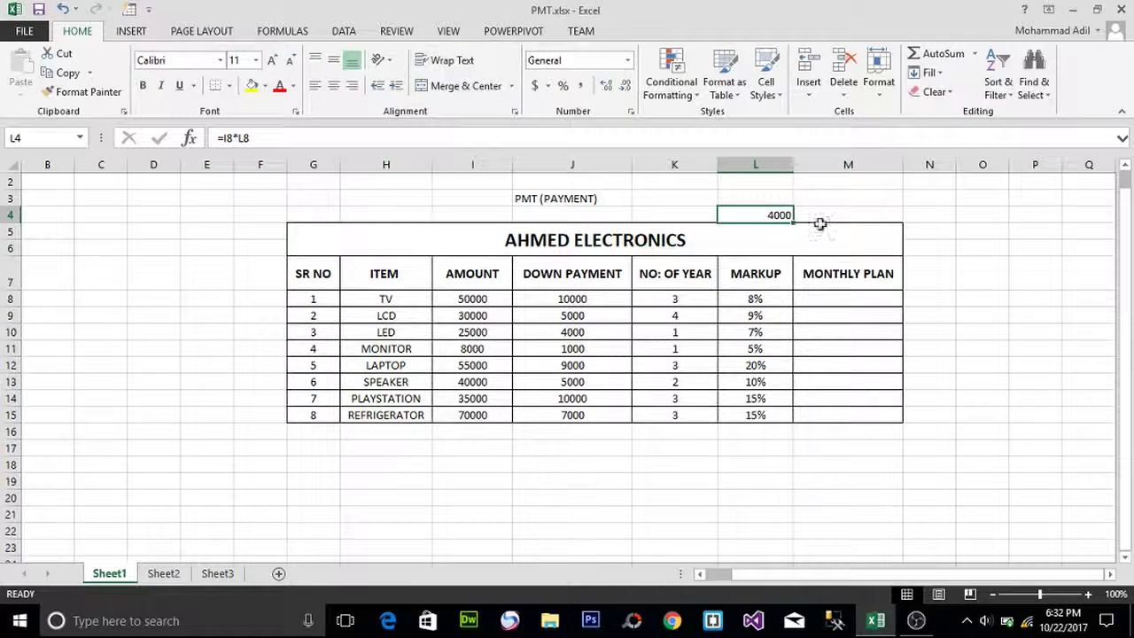
left_click(750, 299)
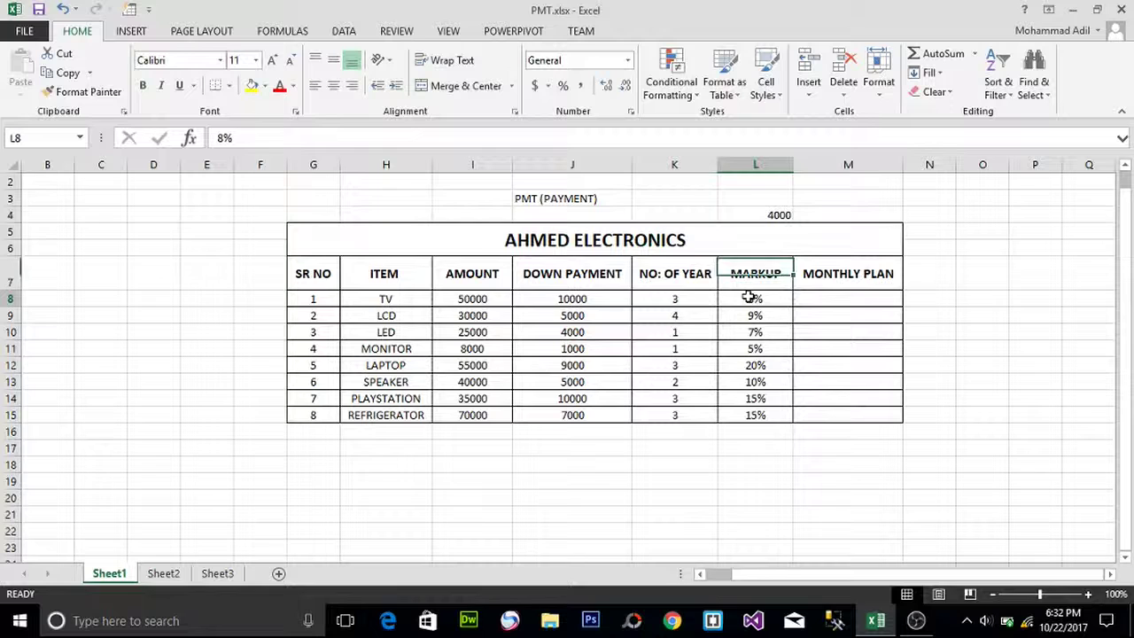
left_click(486, 299)
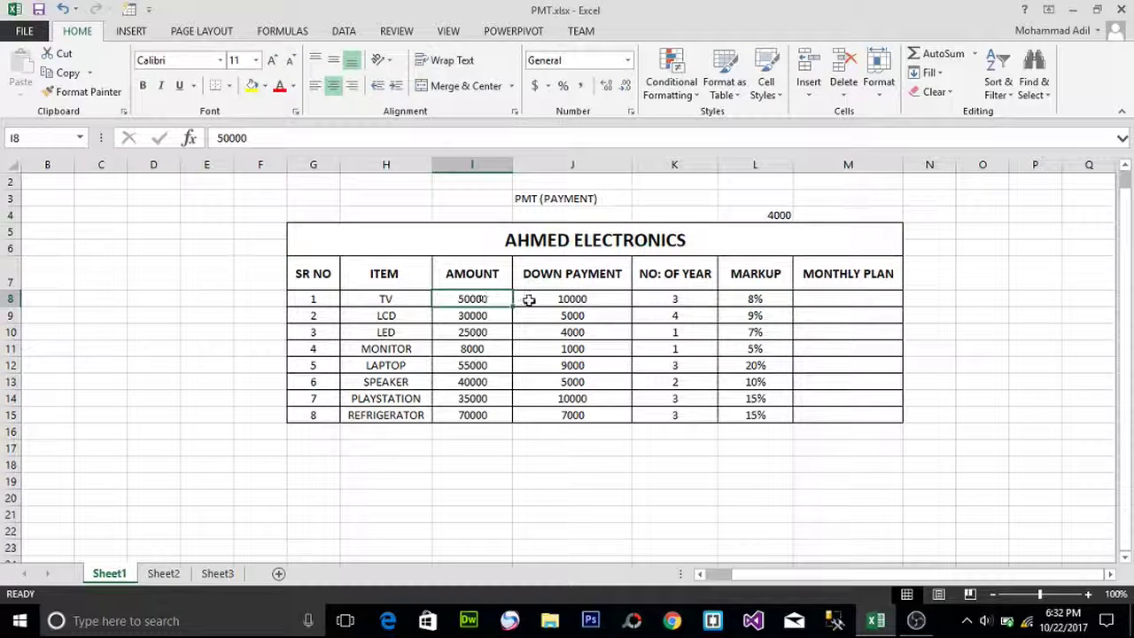
left_click(719, 239)
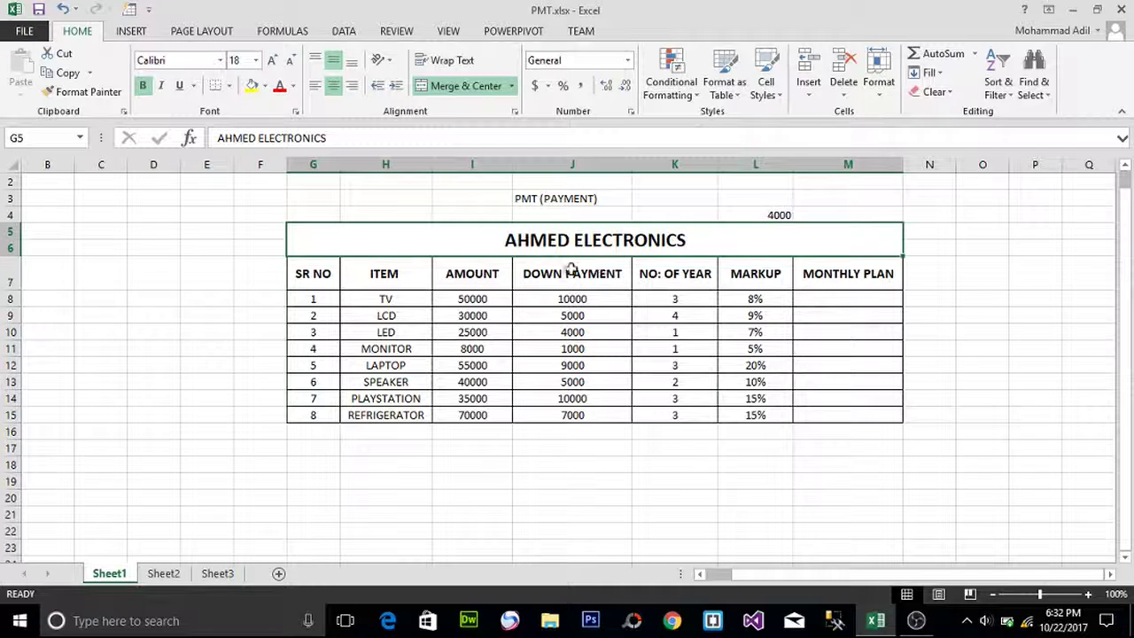
left_click(492, 301)
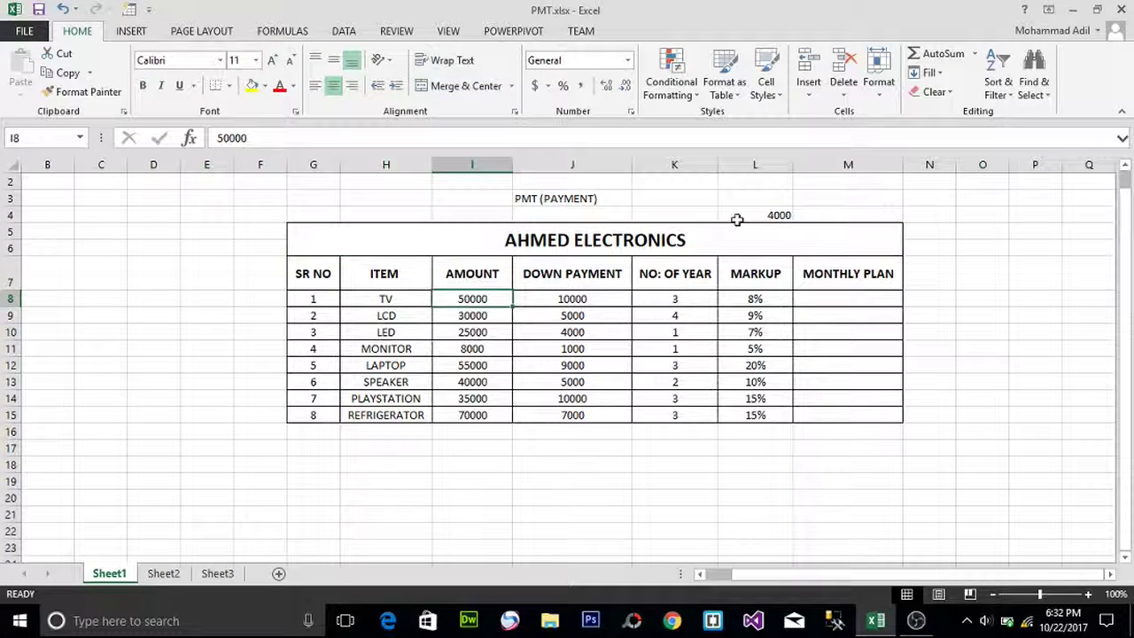
left_click(761, 300)
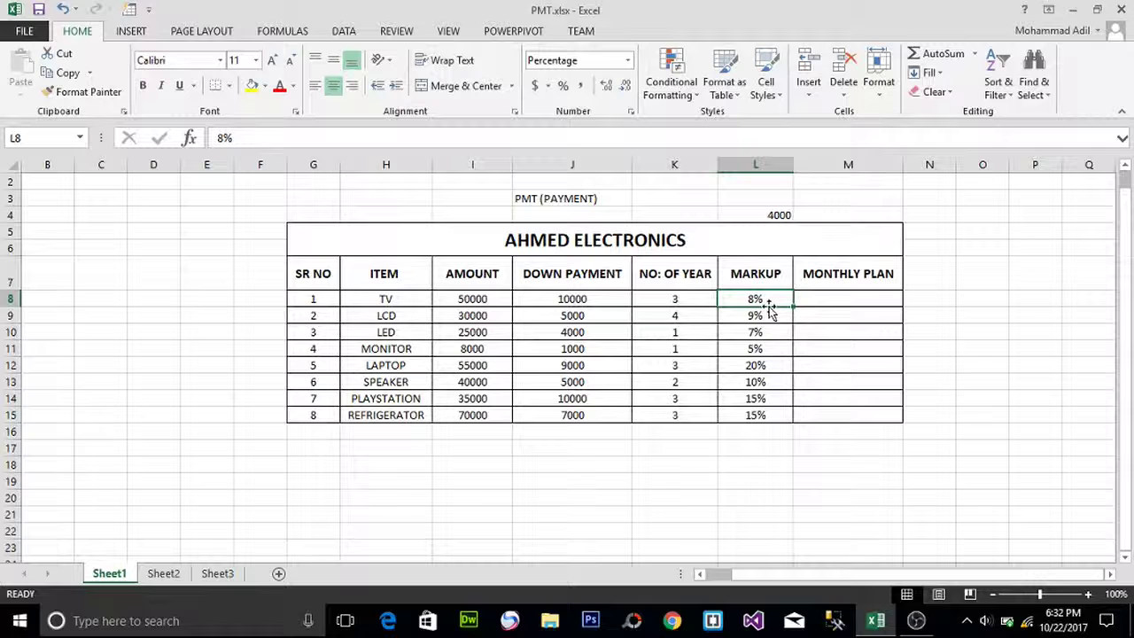
left_click(768, 316)
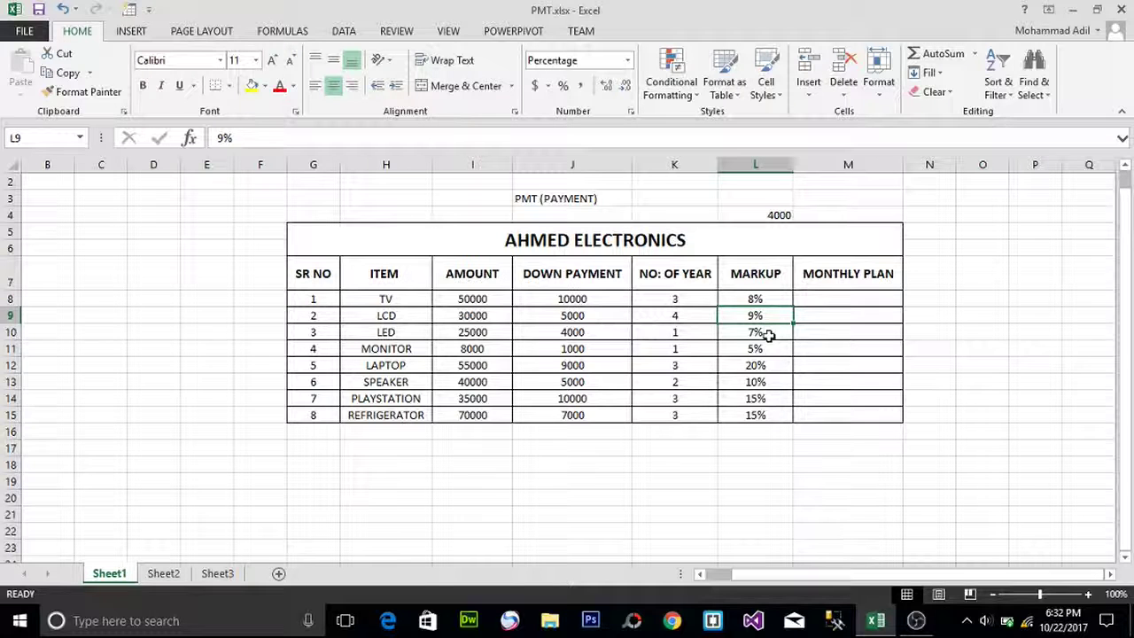
left_click(773, 335)
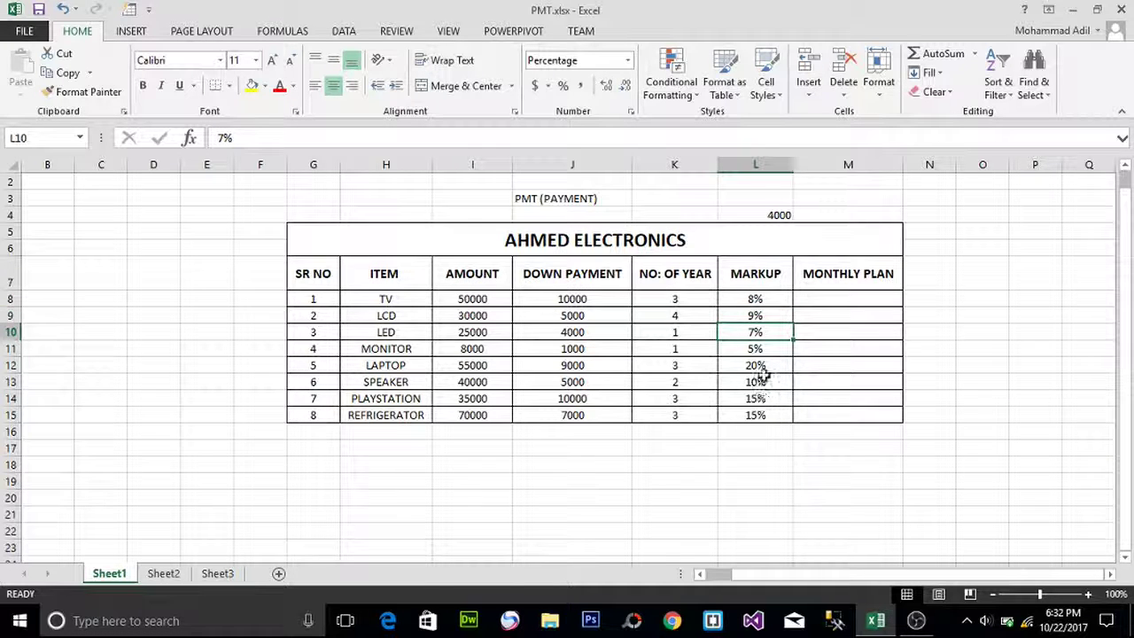
left_click(778, 300)
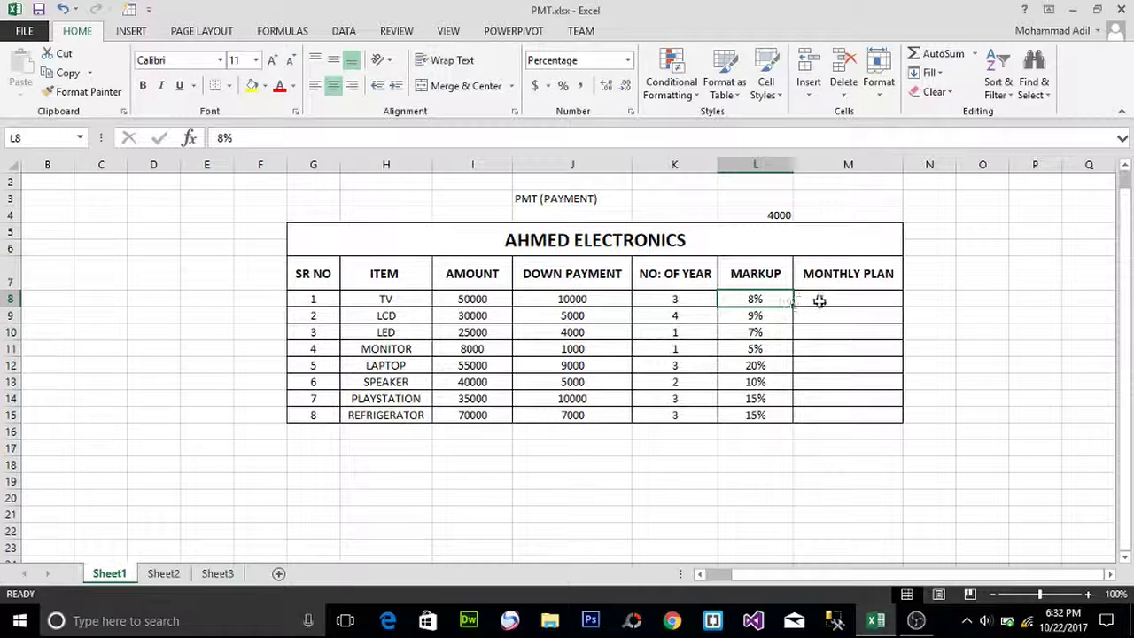
left_click(819, 302)
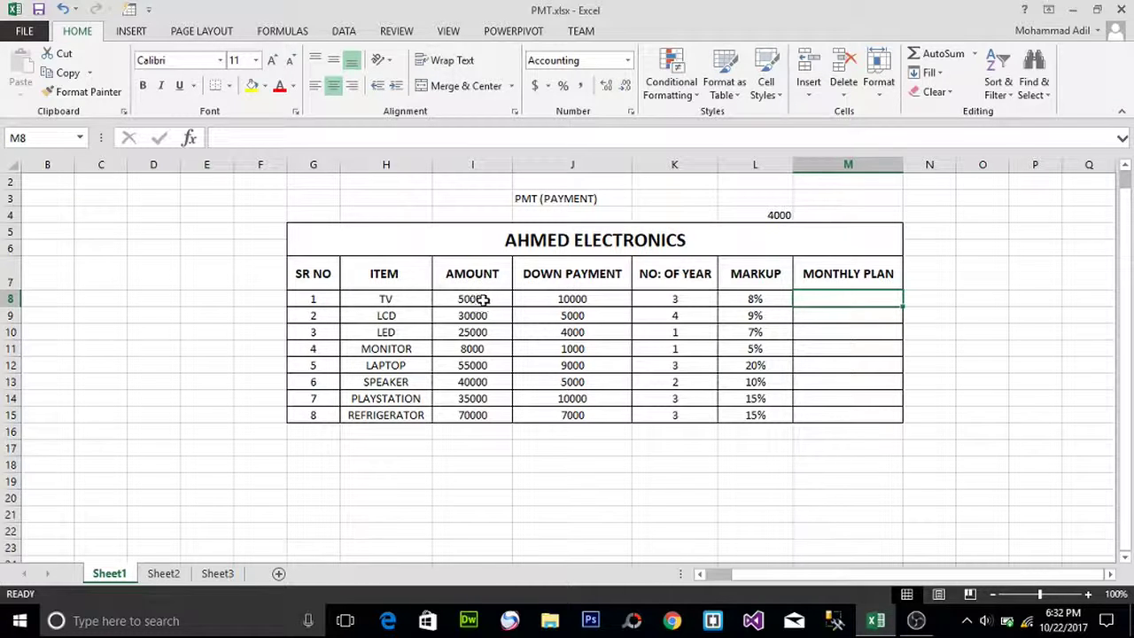
left_click(487, 299)
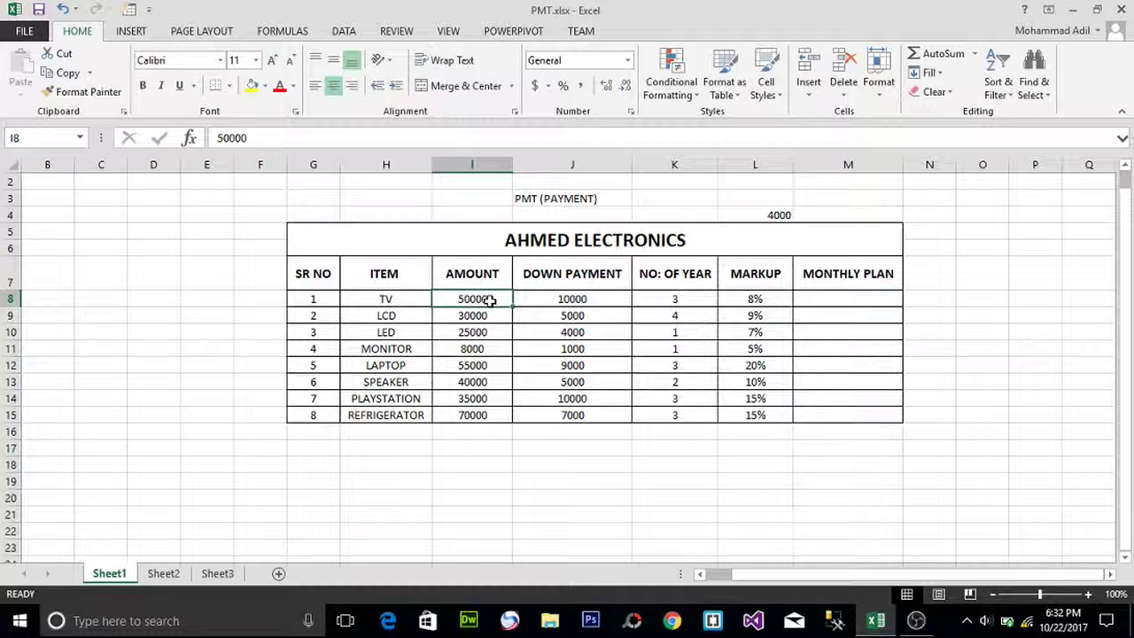
left_click(767, 214)
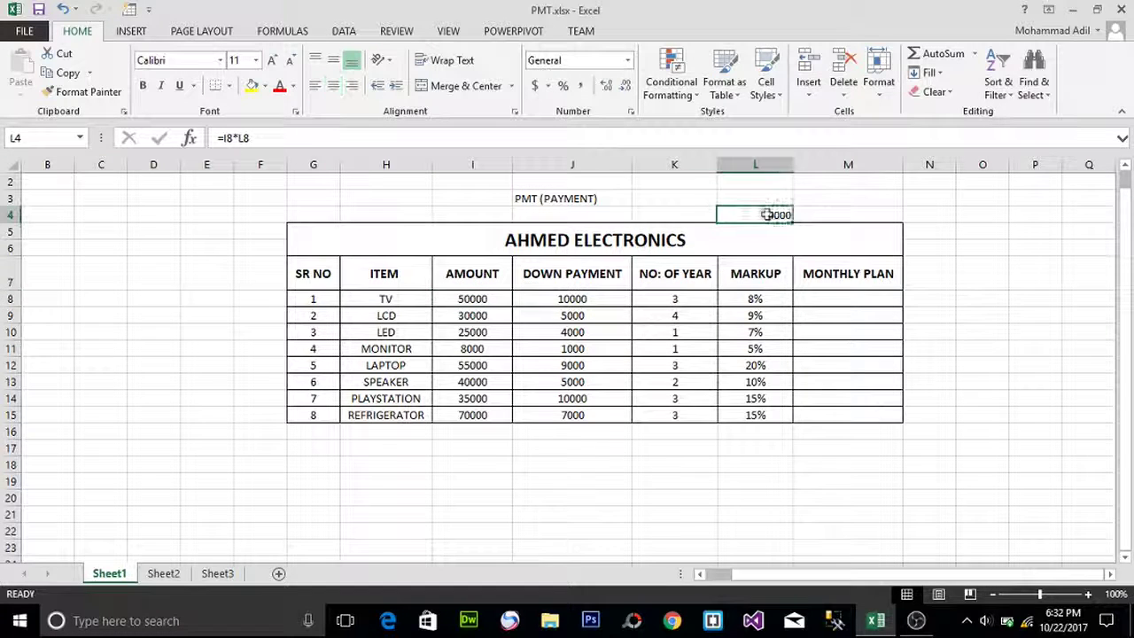
left_click(814, 298)
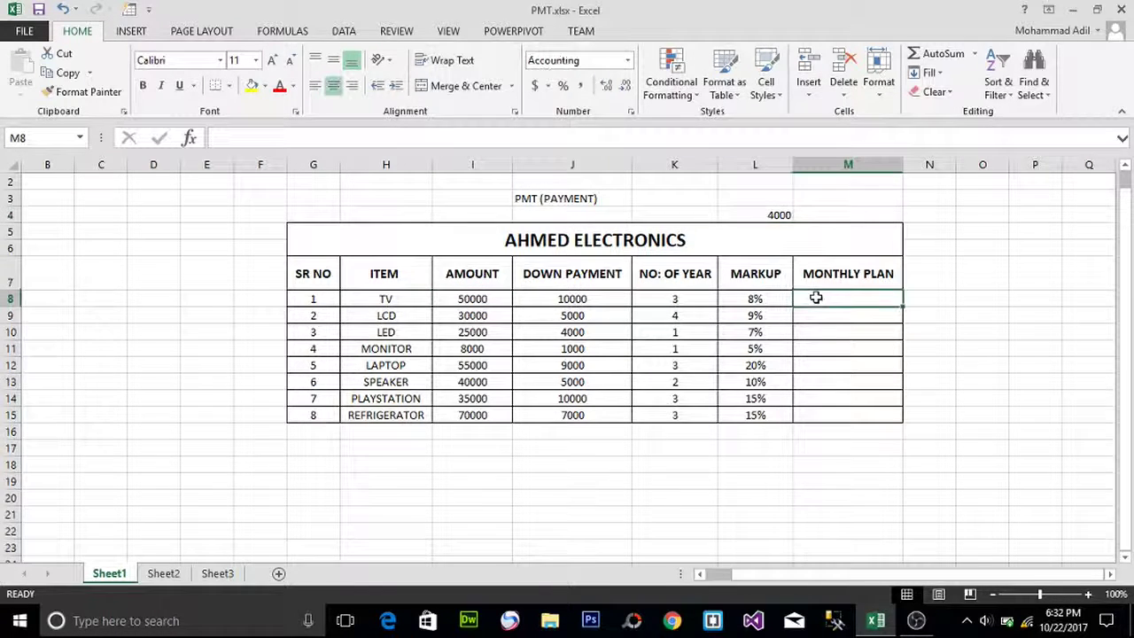
left_click(693, 303)
key("ctrl+Down")
left_click(706, 301)
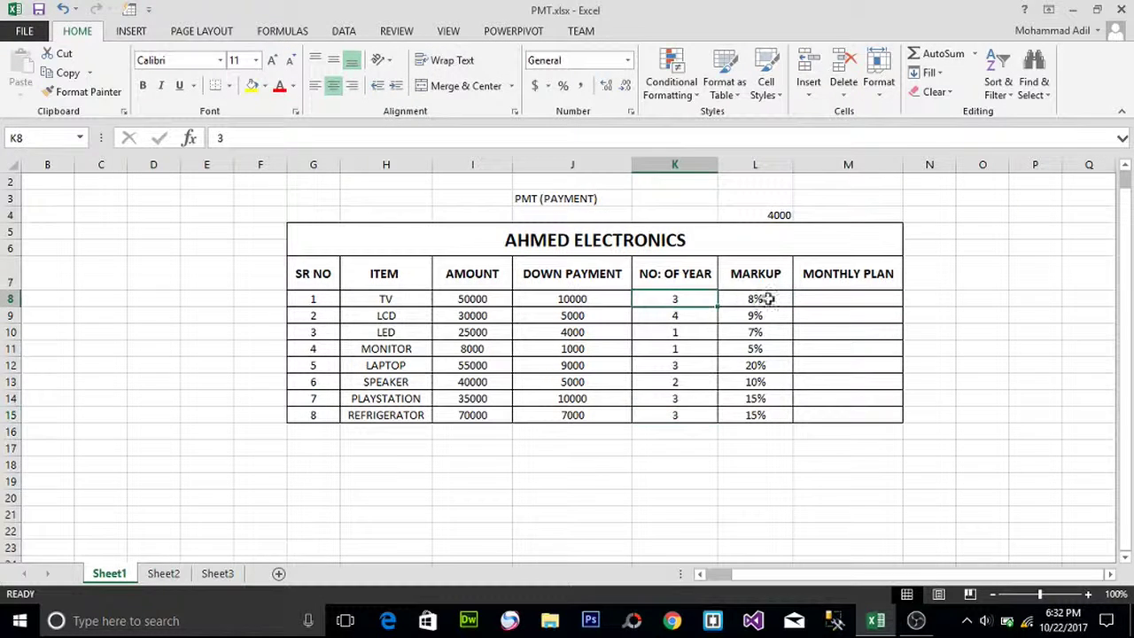
left_click(410, 298)
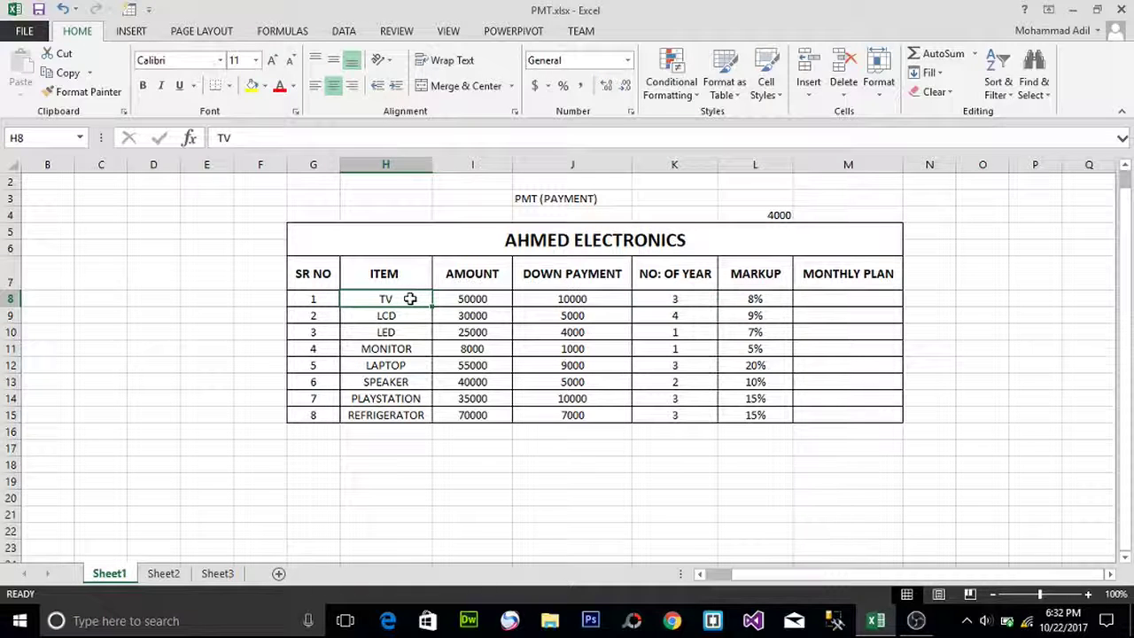
left_click(536, 199)
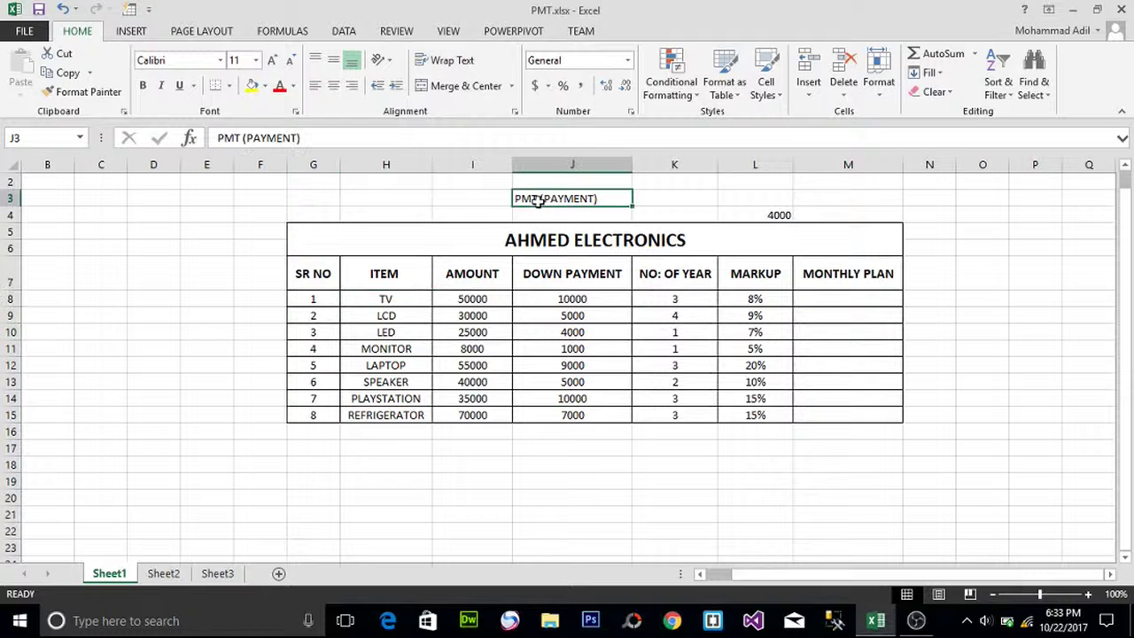
Begin the TV's MONTHLY PLAN formula in M8 as =PMT(L8/12, with the monthly rate.
left_click(814, 300)
type("=")
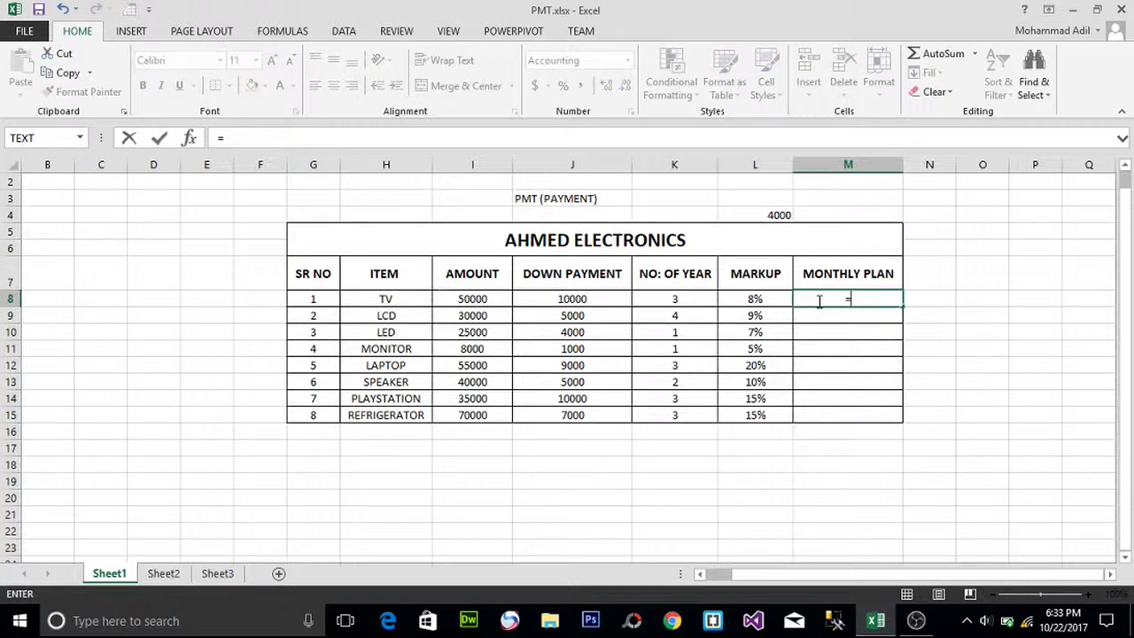
type("PMT")
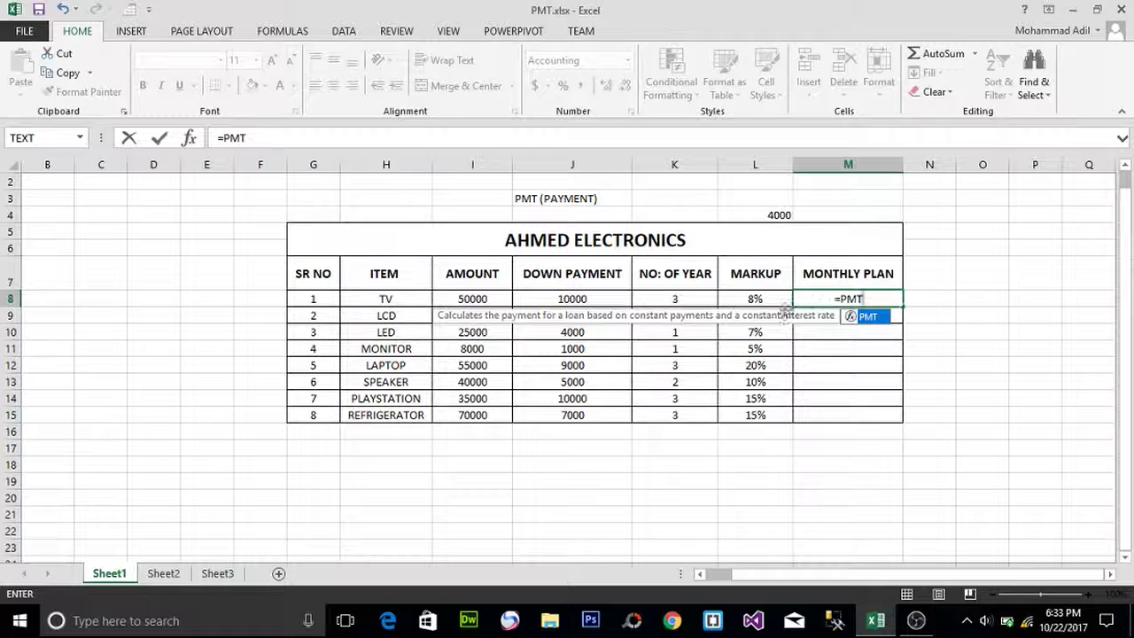
type("(")
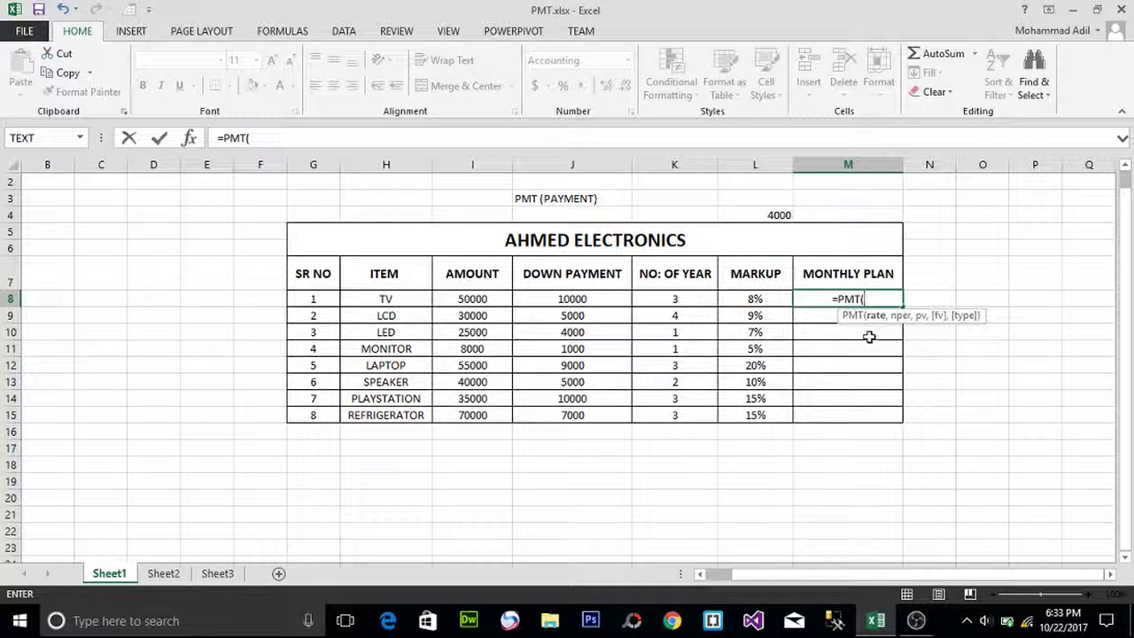
left_click(772, 299)
type("/")
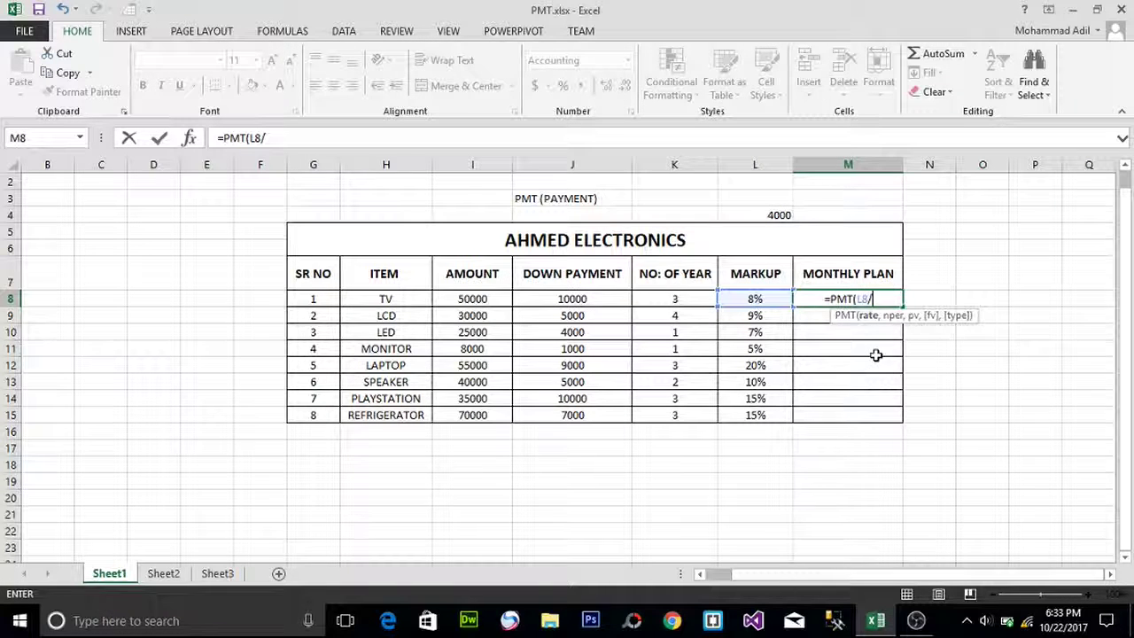
type("12")
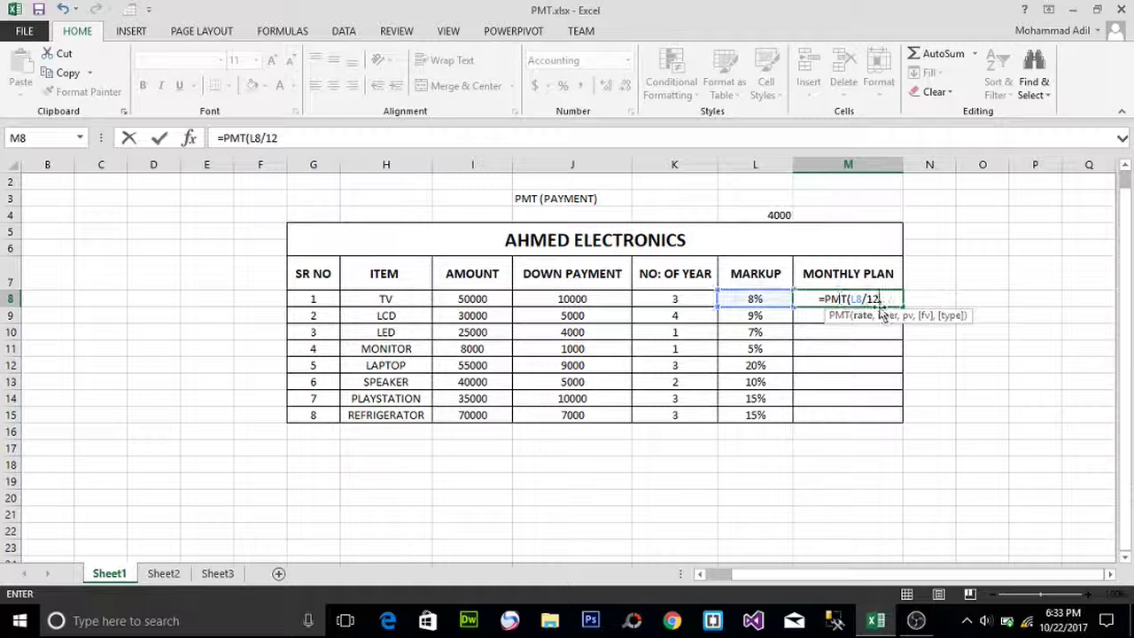
type(",")
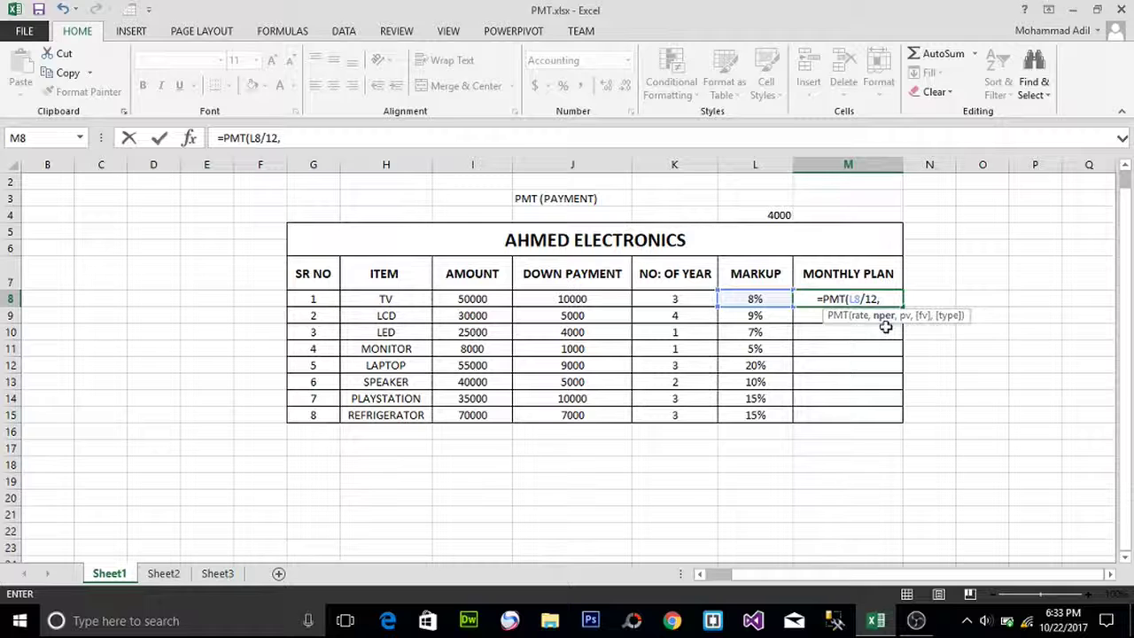
Add the K8*12 periods and I8-J8 principal arguments to M8's PMT formula.
left_click(659, 298)
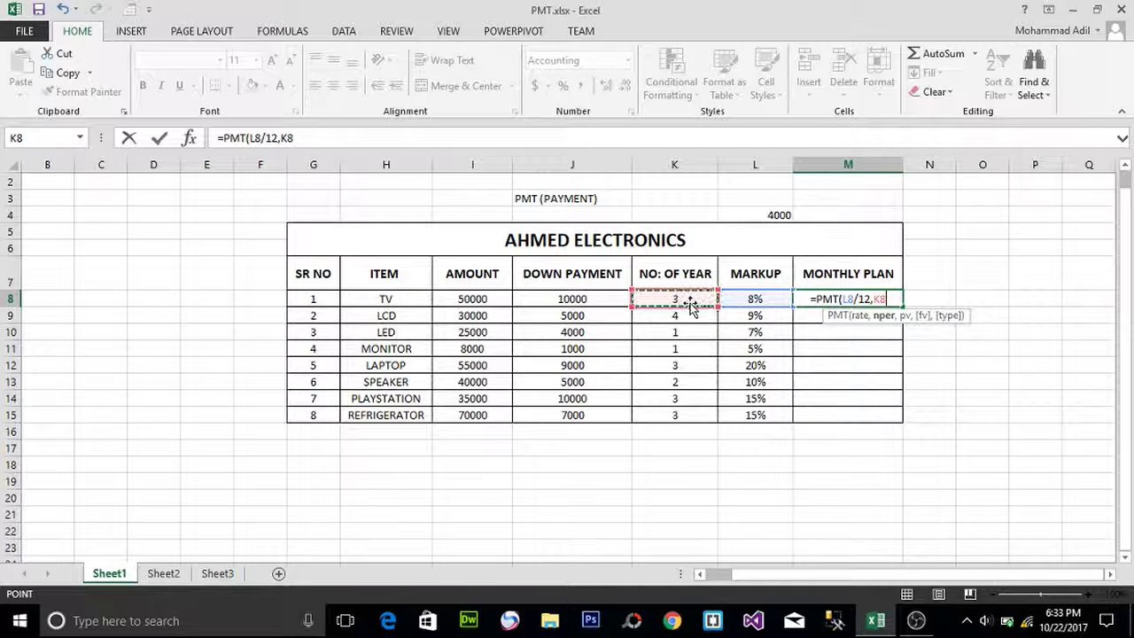
type("*12")
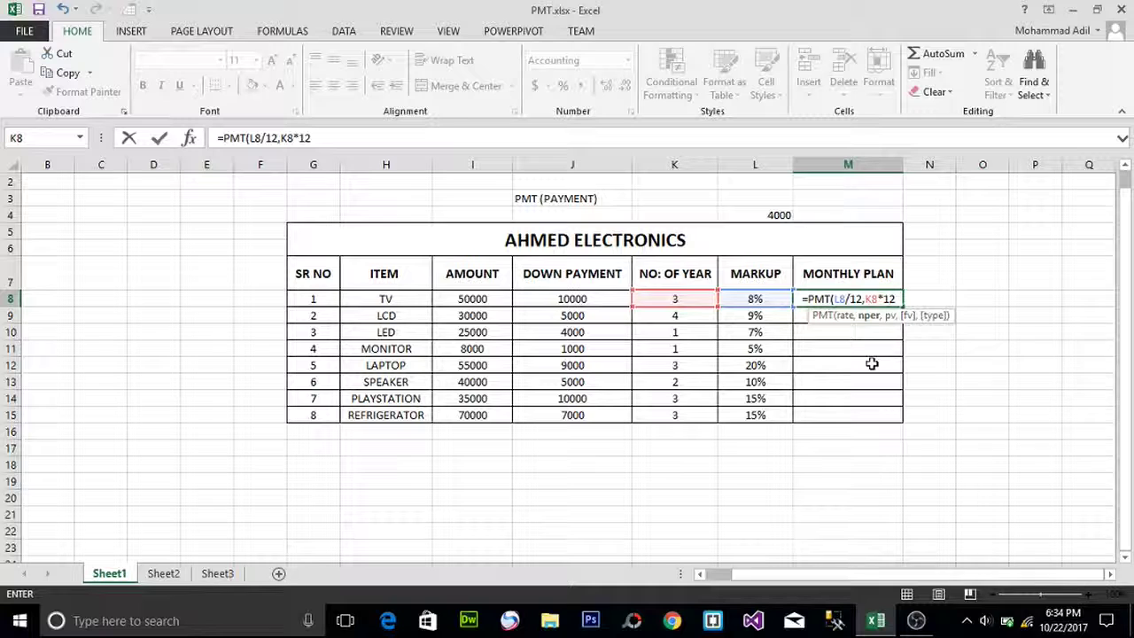
type(",")
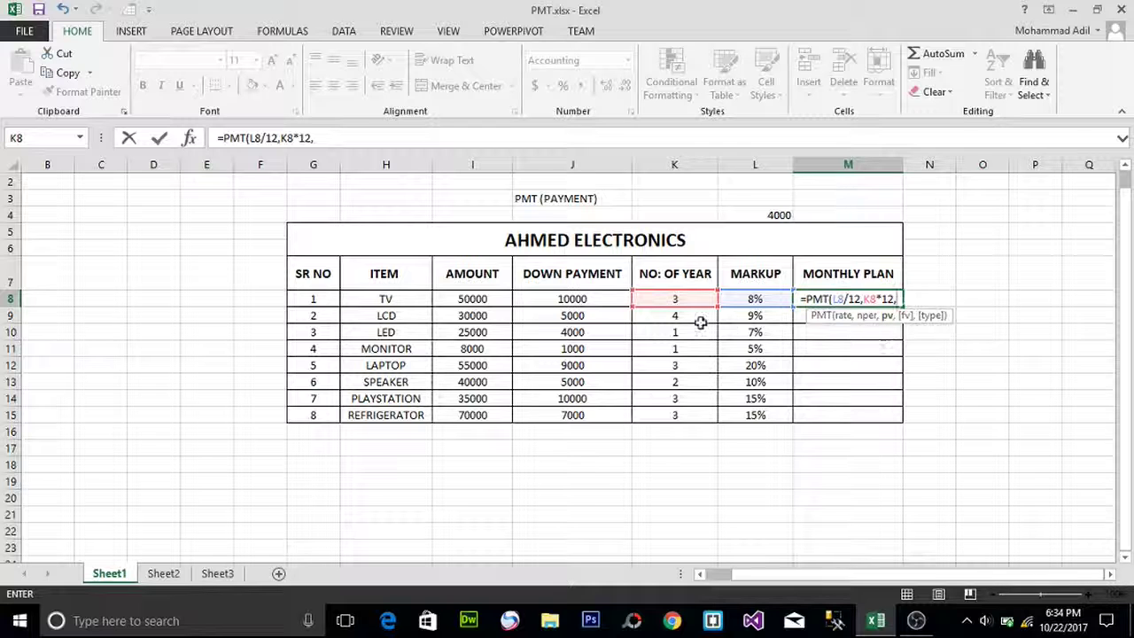
left_click(476, 301)
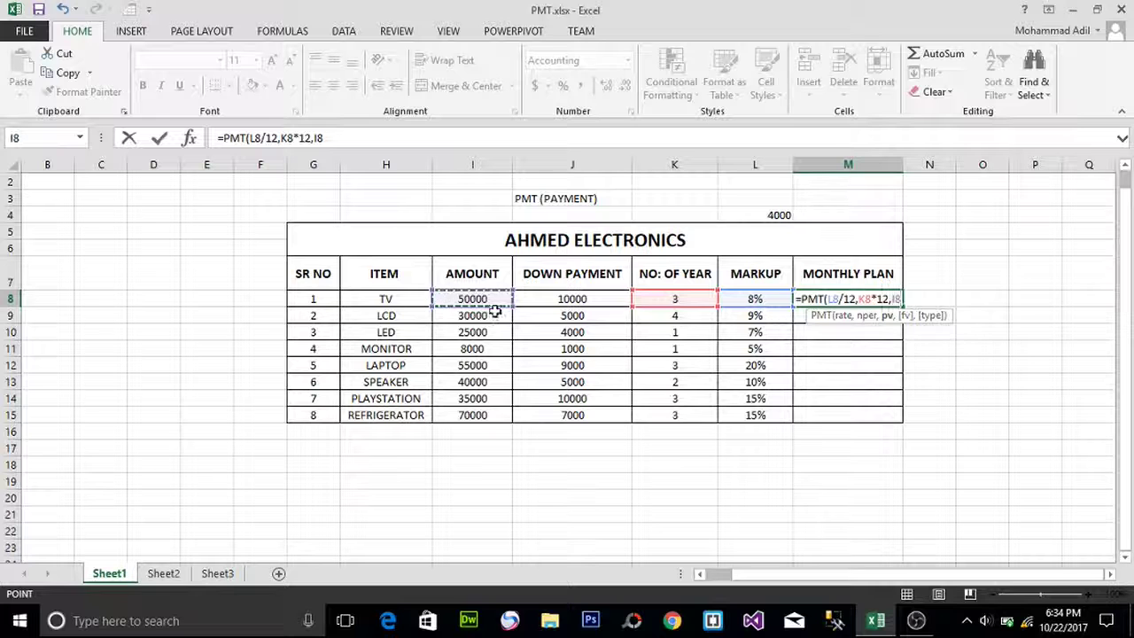
type("-")
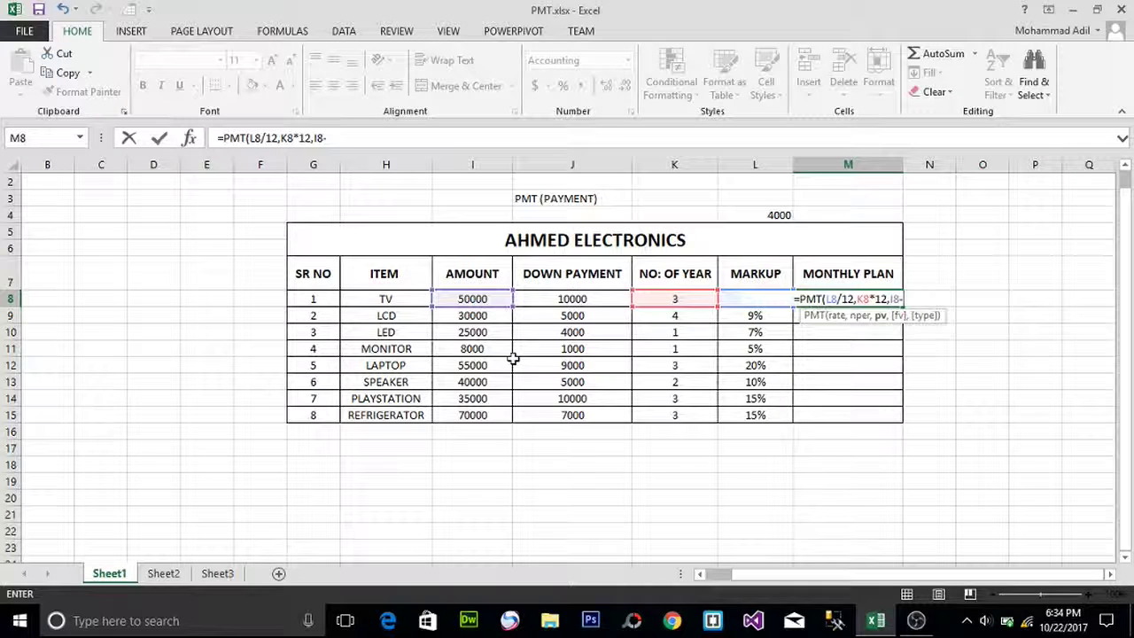
left_click(587, 299)
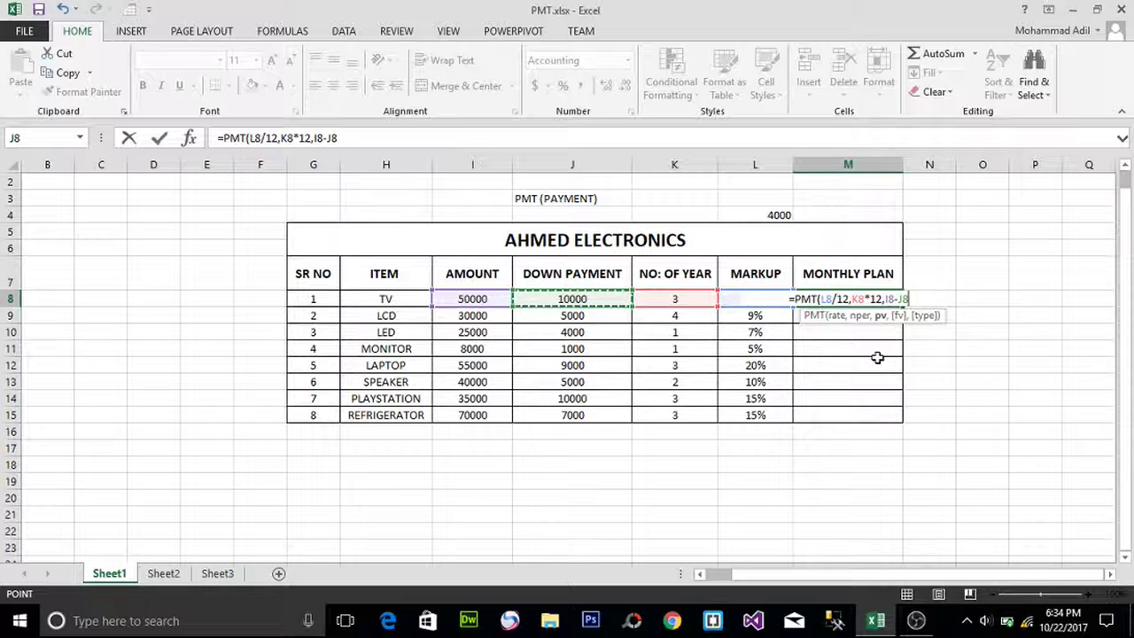
Complete =PMT(L8/12,K8*12,I8-J8) in M8 and apply Comma Style, showing (1,253.45).
type(")")
key("Return")
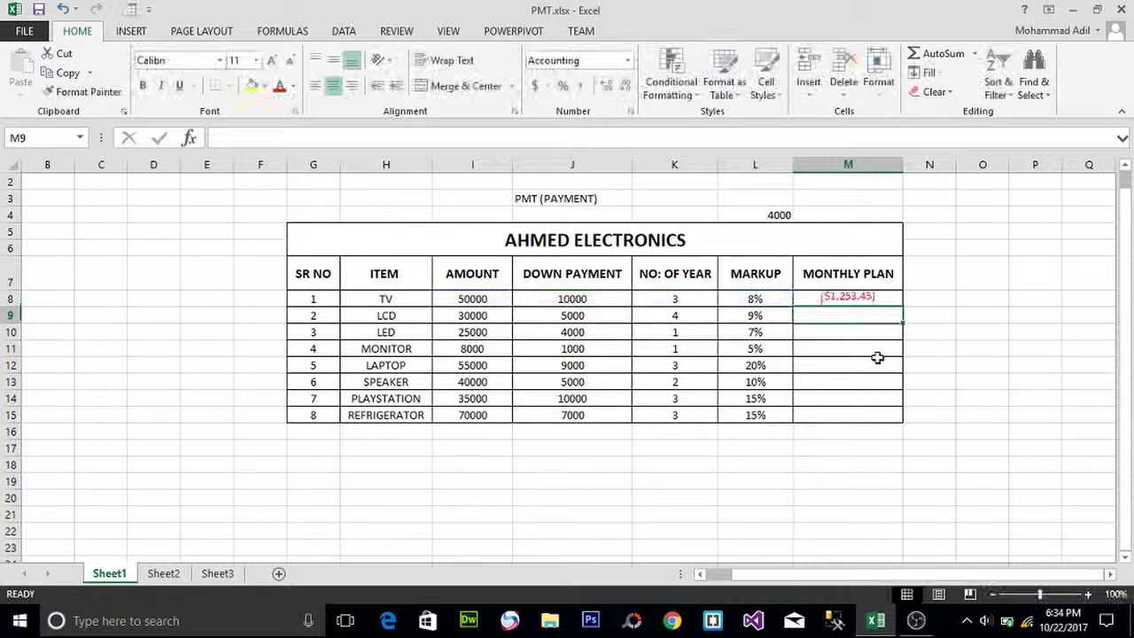
left_click(877, 299)
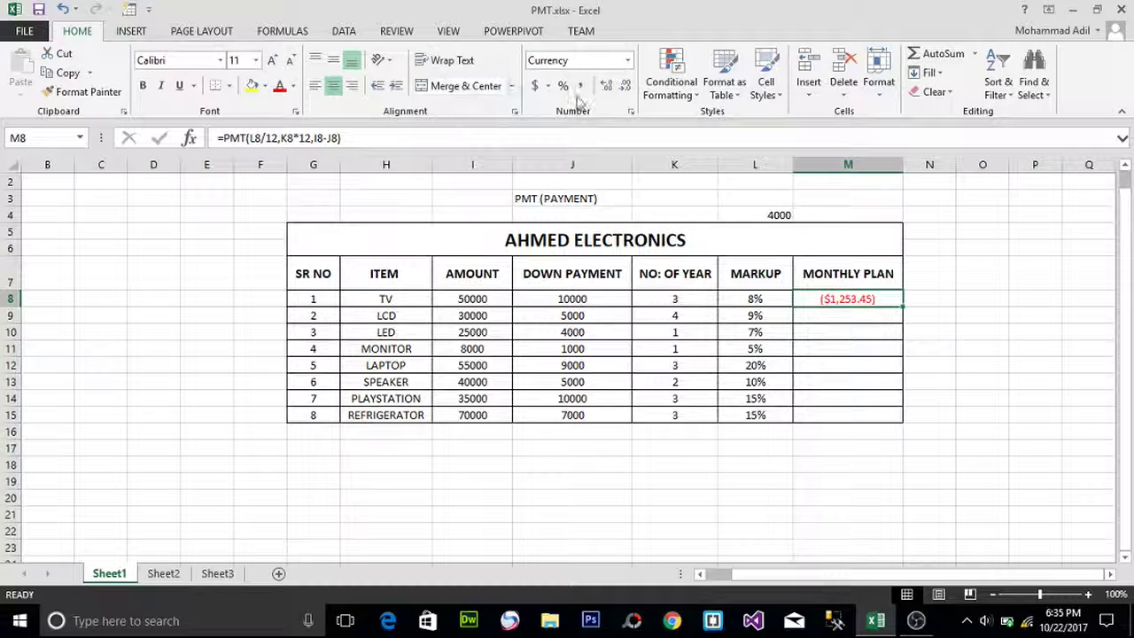
left_click(581, 89)
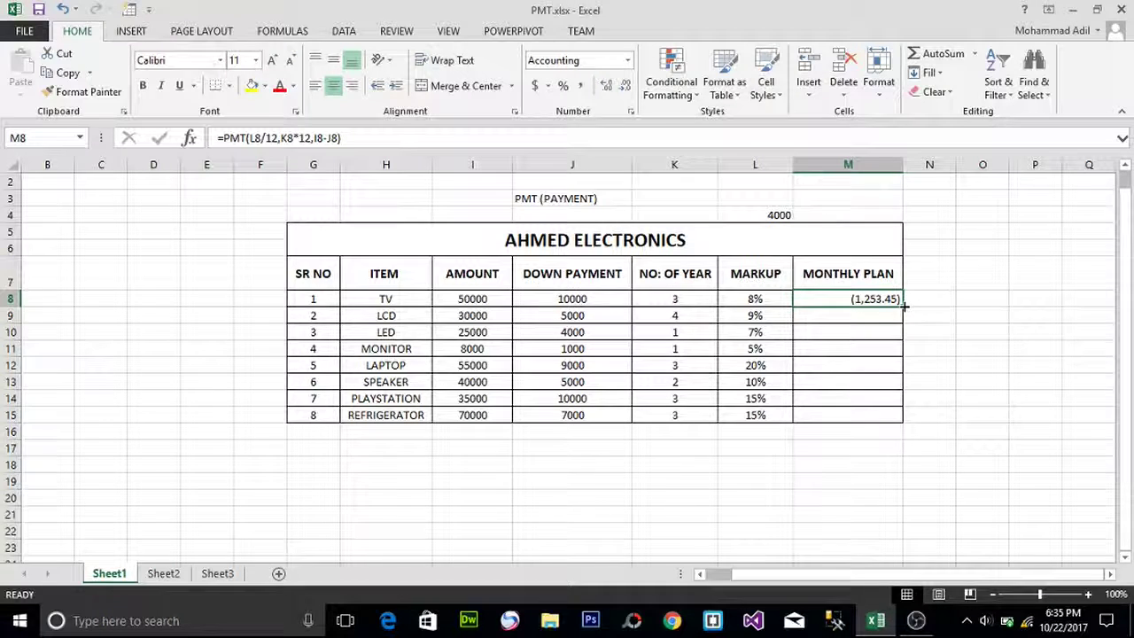
Fill M8's PMT formula down to M15, then check the LCD and TV rows' formulas.
double_click(905, 306)
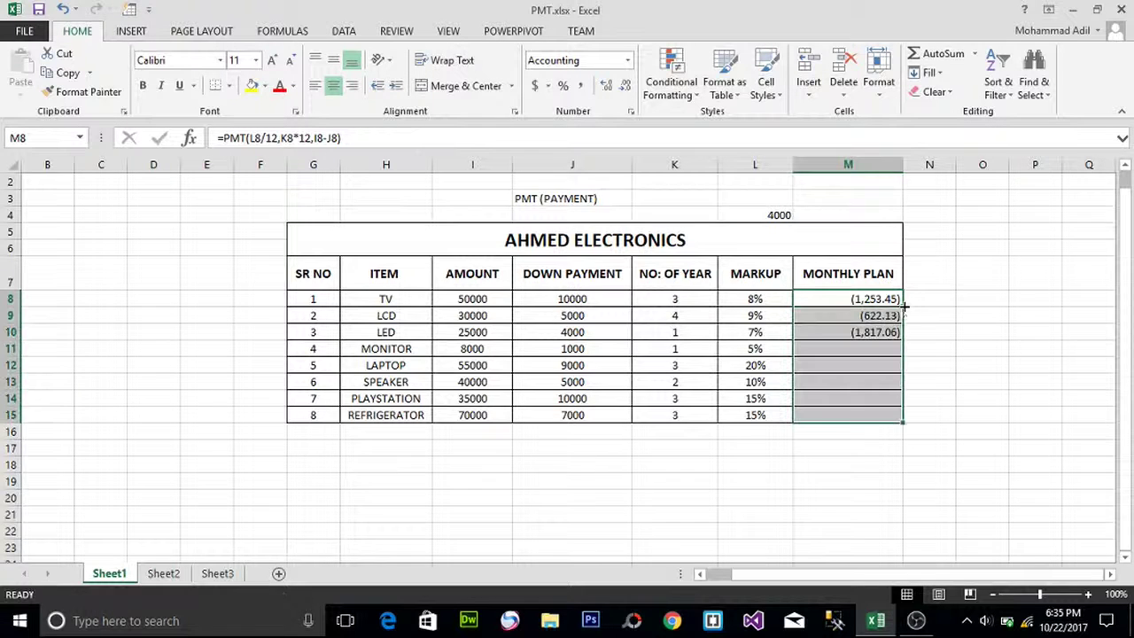
left_click(859, 431)
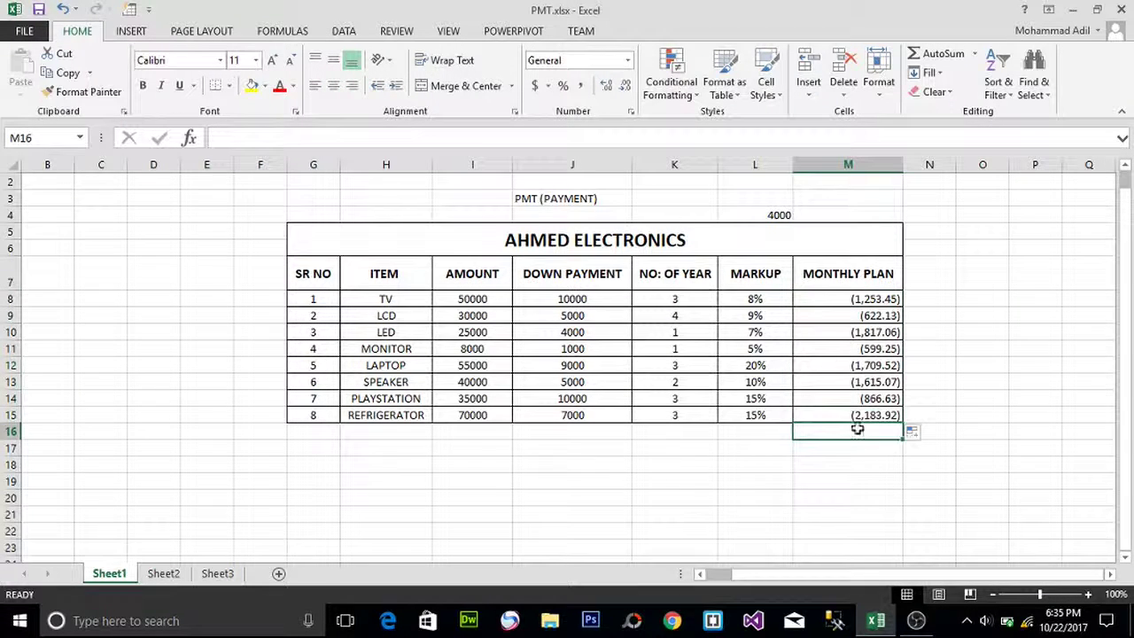
left_click(827, 320)
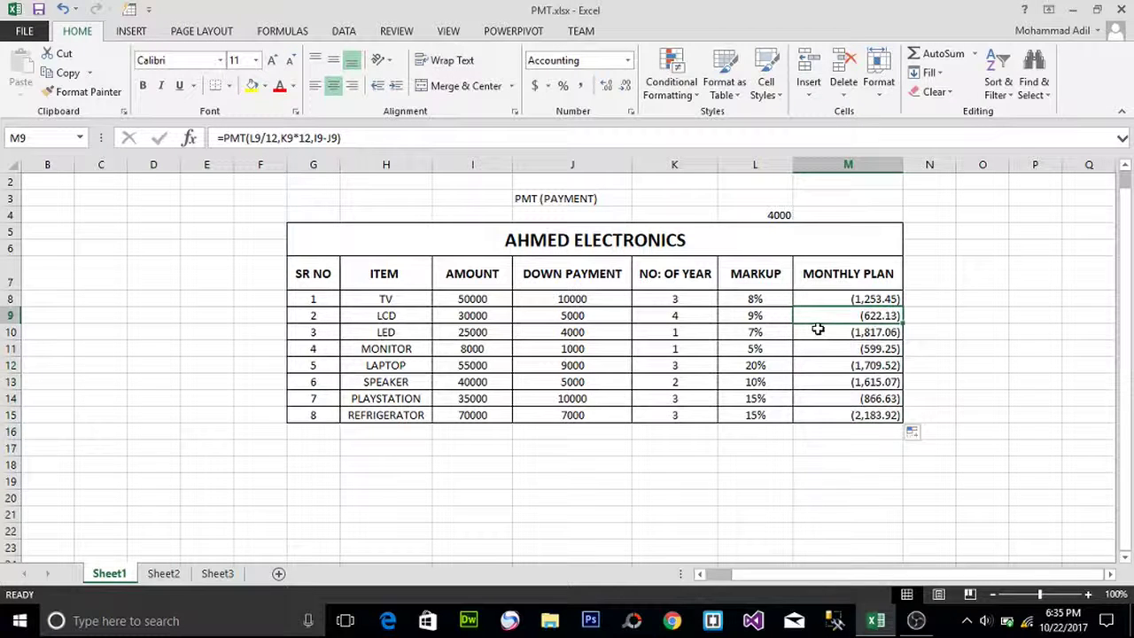
left_click(824, 299)
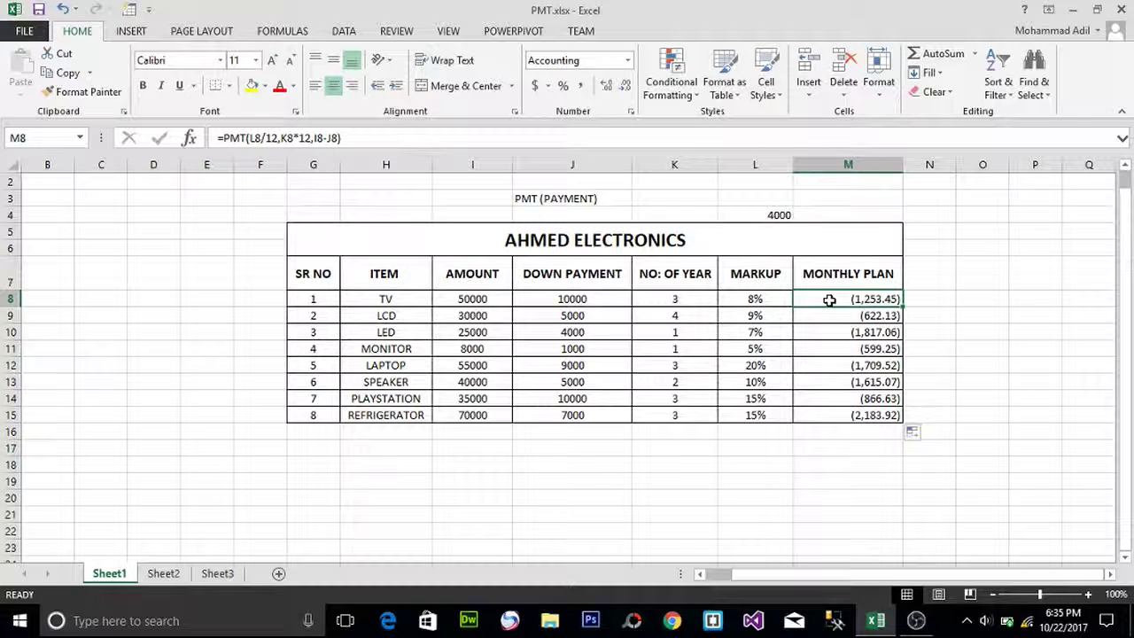
Review the TV's years and the LCD and TV amounts, then edit M8's formula.
left_click(686, 299)
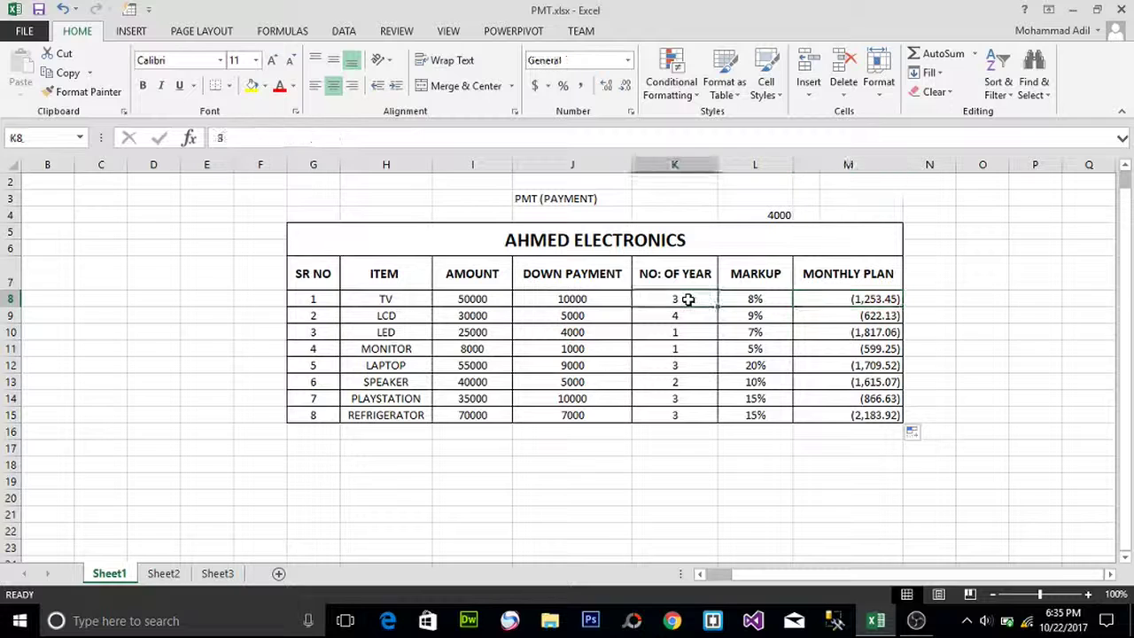
left_click(836, 304)
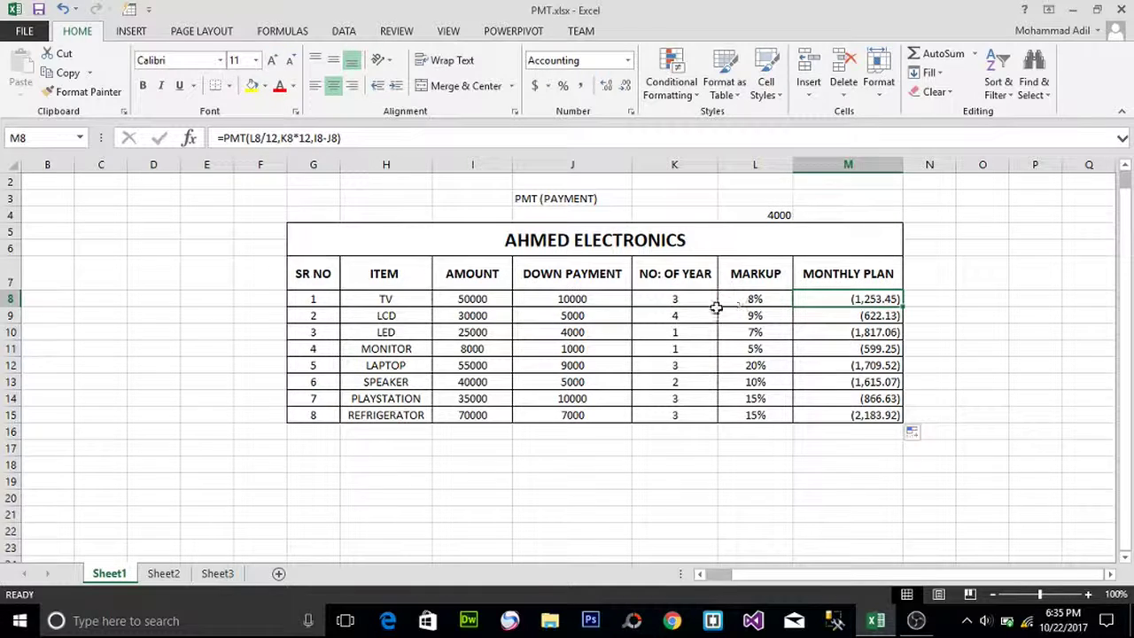
left_click(485, 310)
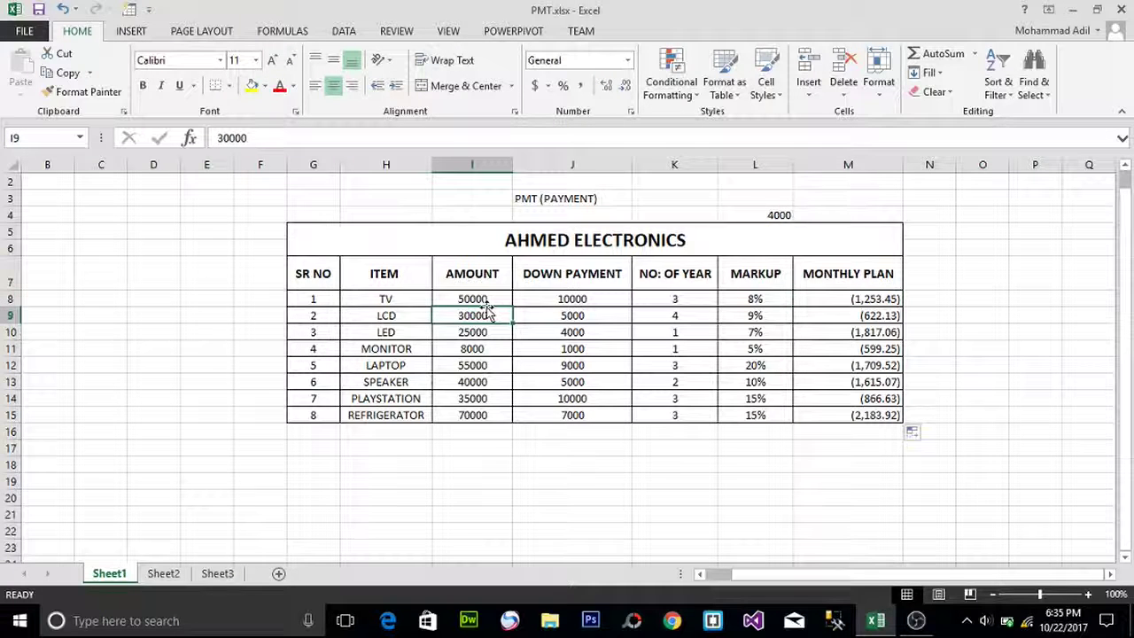
left_click(485, 300)
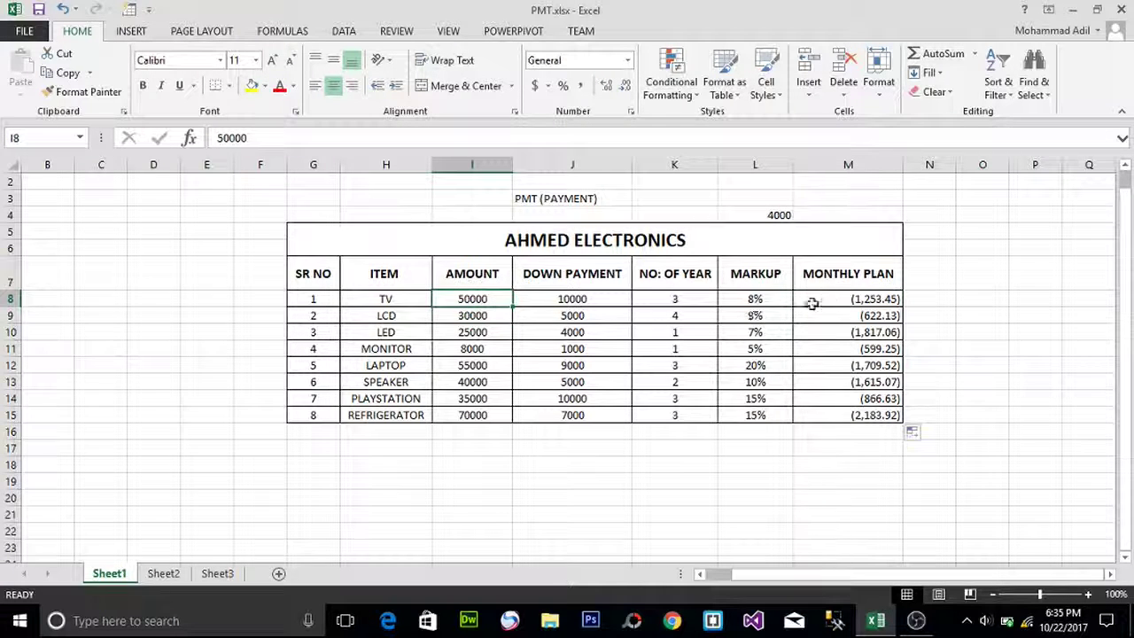
left_click(847, 303)
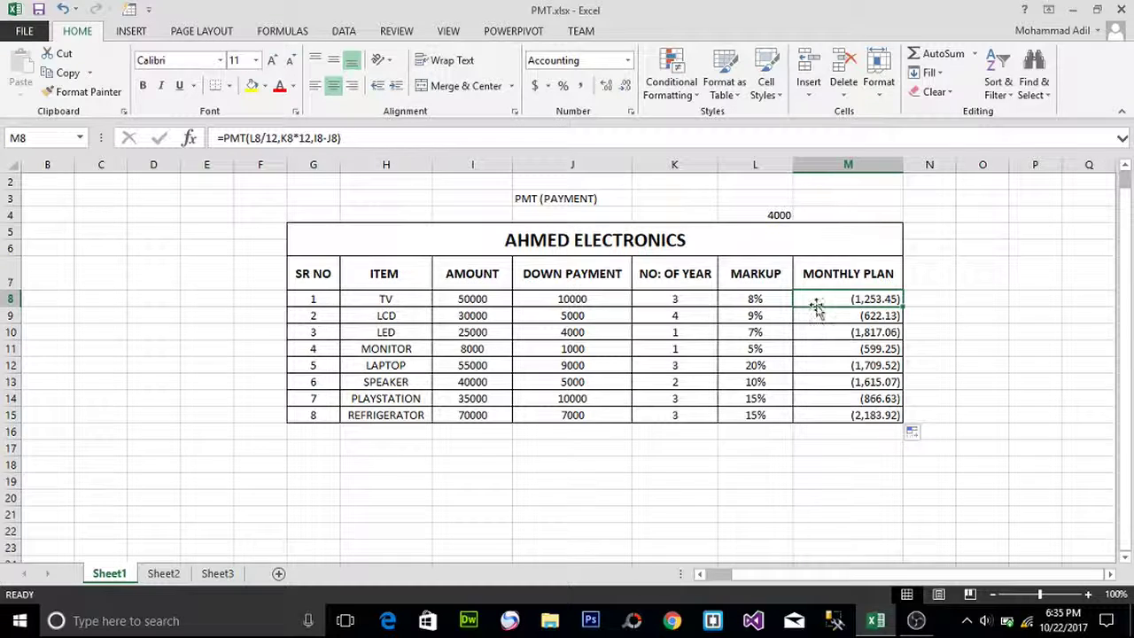
double_click(828, 298)
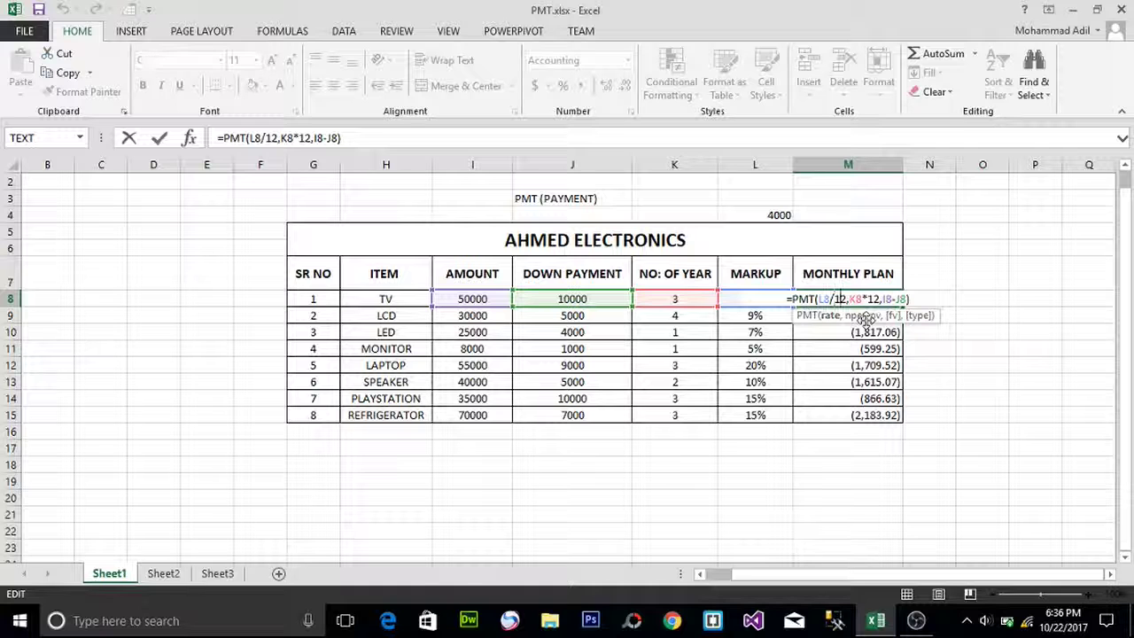
Remove /12 and *12 so M8 reads =PMT(L8,K8,I8-J8).
key("BackSpace")
key("BackSpace")
key("BackSpace")
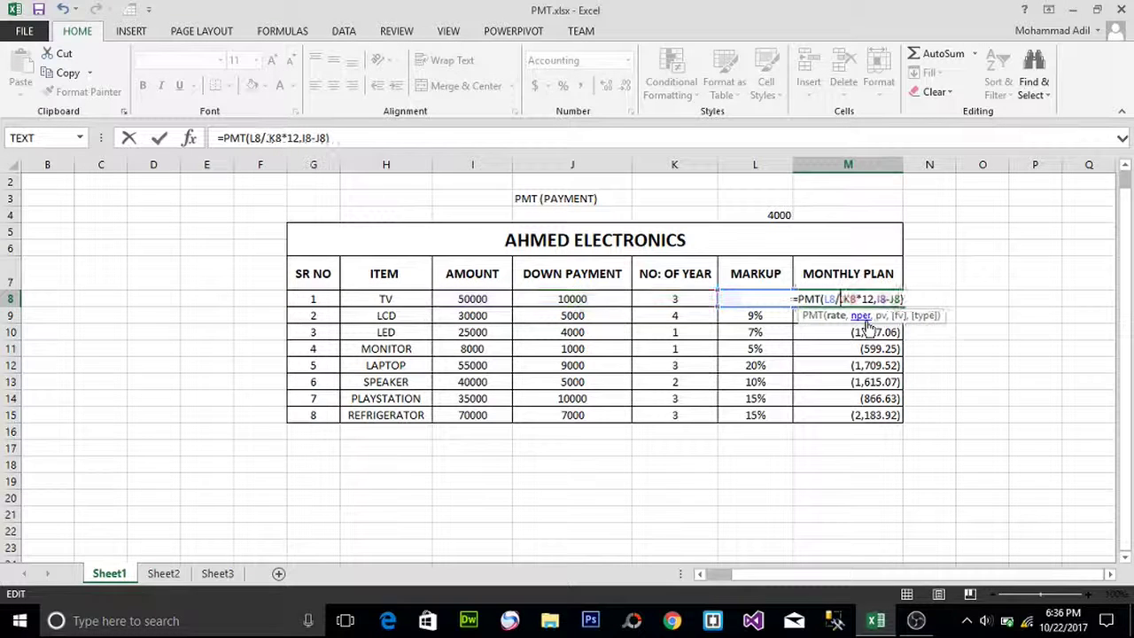
key("Right")
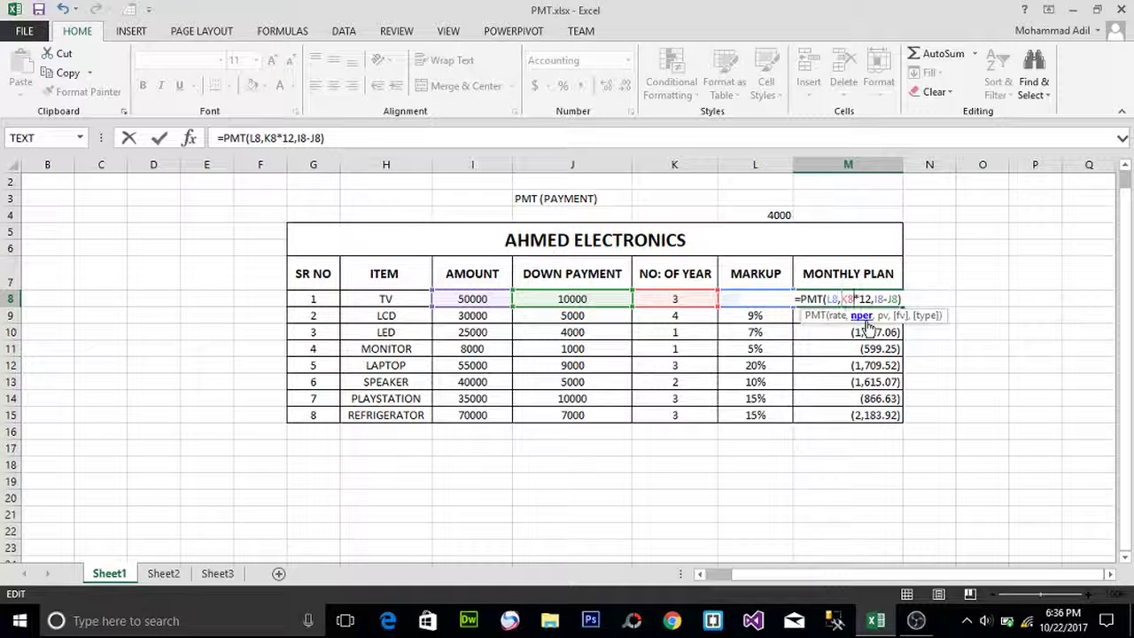
key("Delete")
key("Delete")
key("Delete")
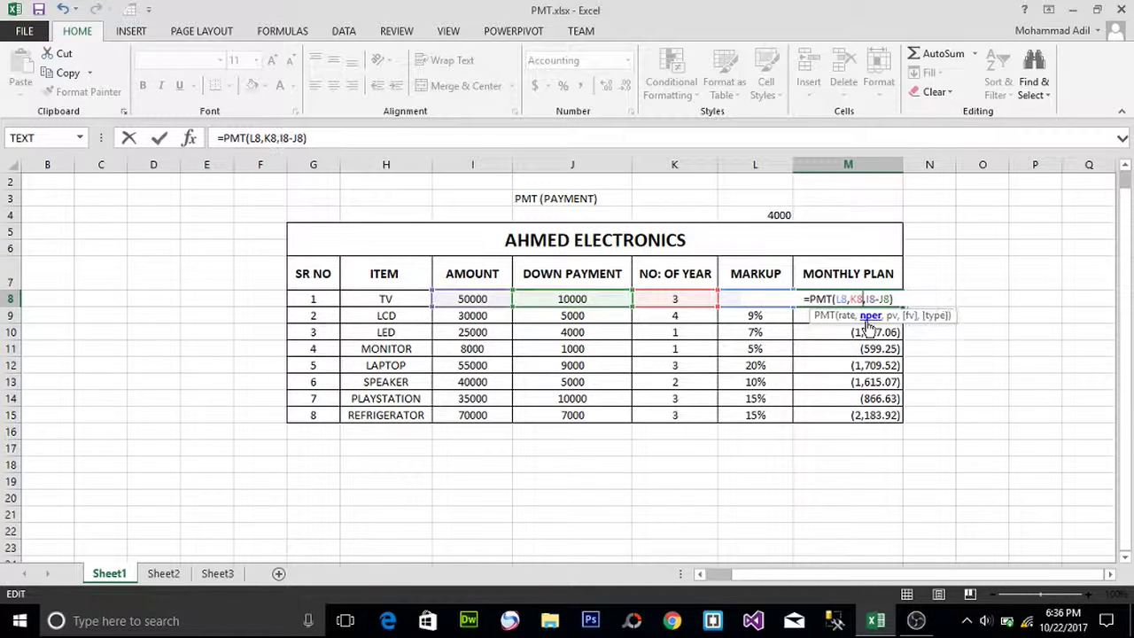
key("Return")
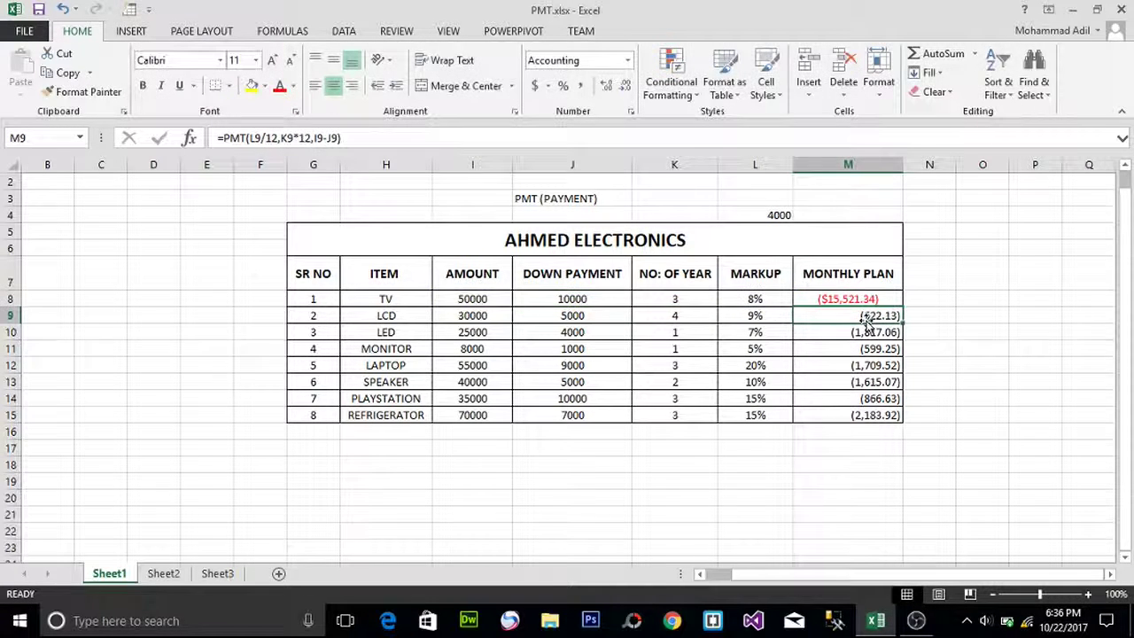
Apply accounting format and fill down, giving (15,521.34) for TV to (27,592.55).
left_click(868, 299)
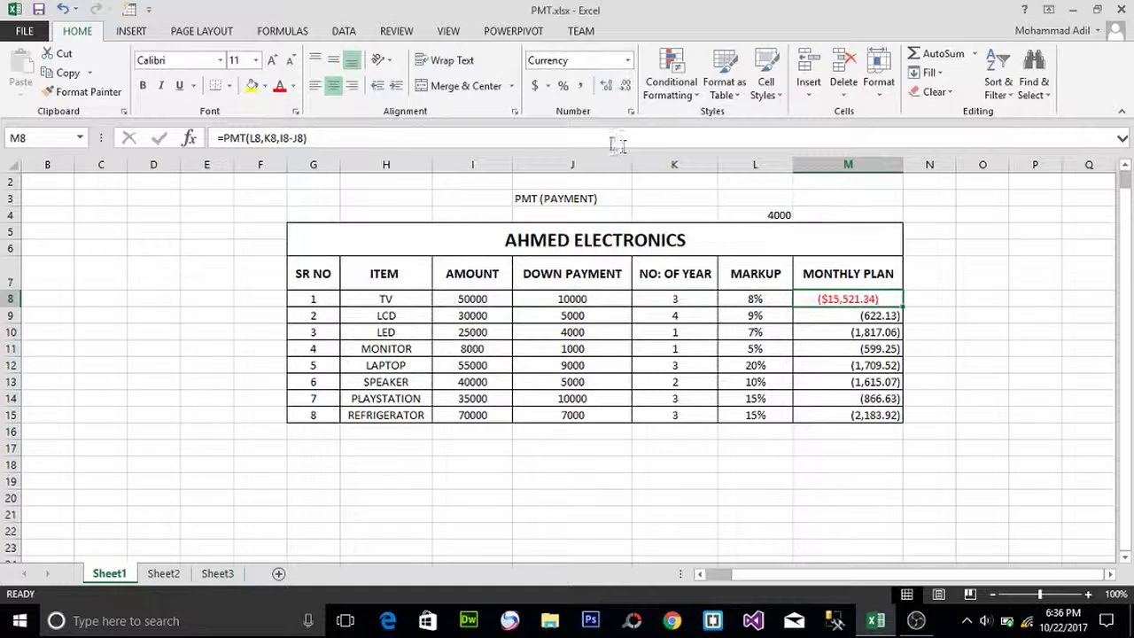
left_click(580, 86)
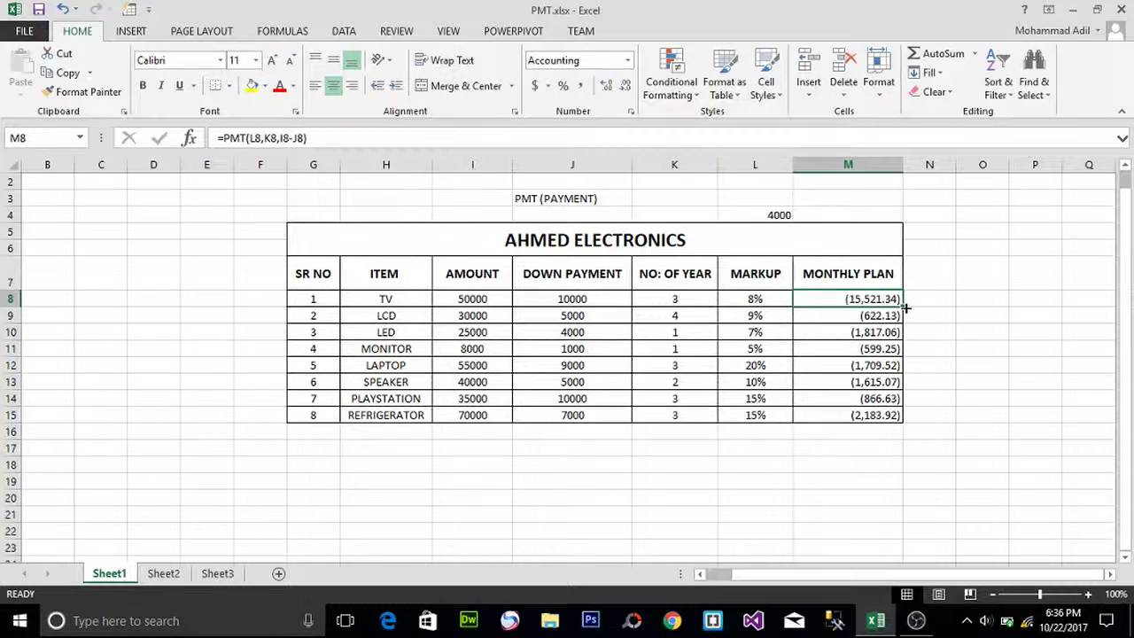
double_click(901, 307)
left_click(839, 301)
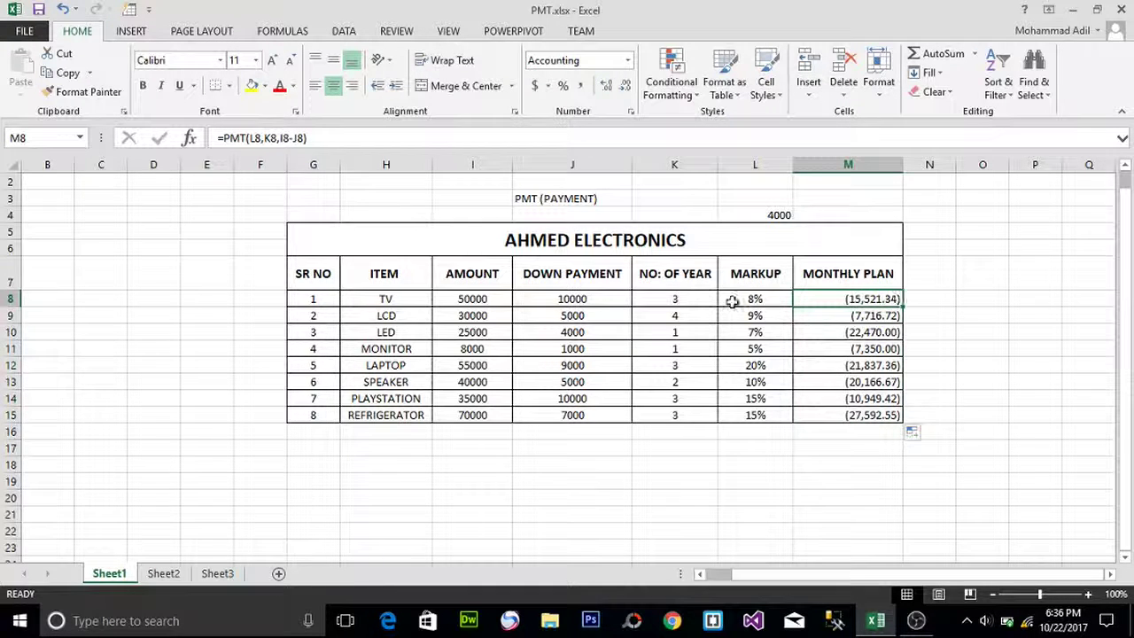
Compare the TV's years with the yearly results, then undo twice to restore the monthly payments.
left_click(686, 302)
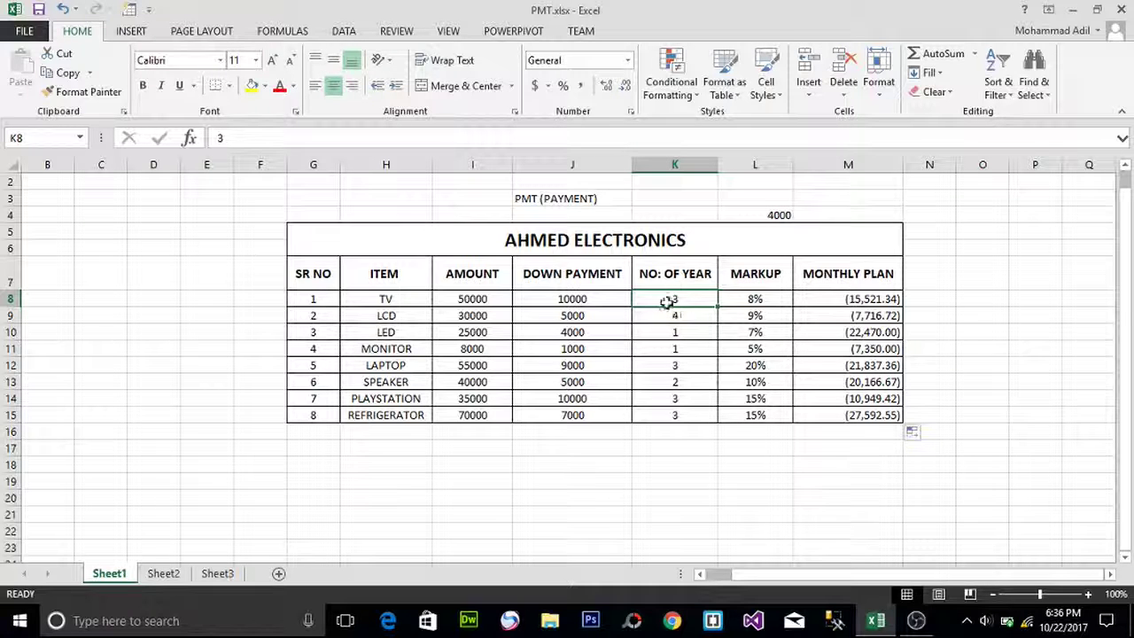
left_click(831, 300)
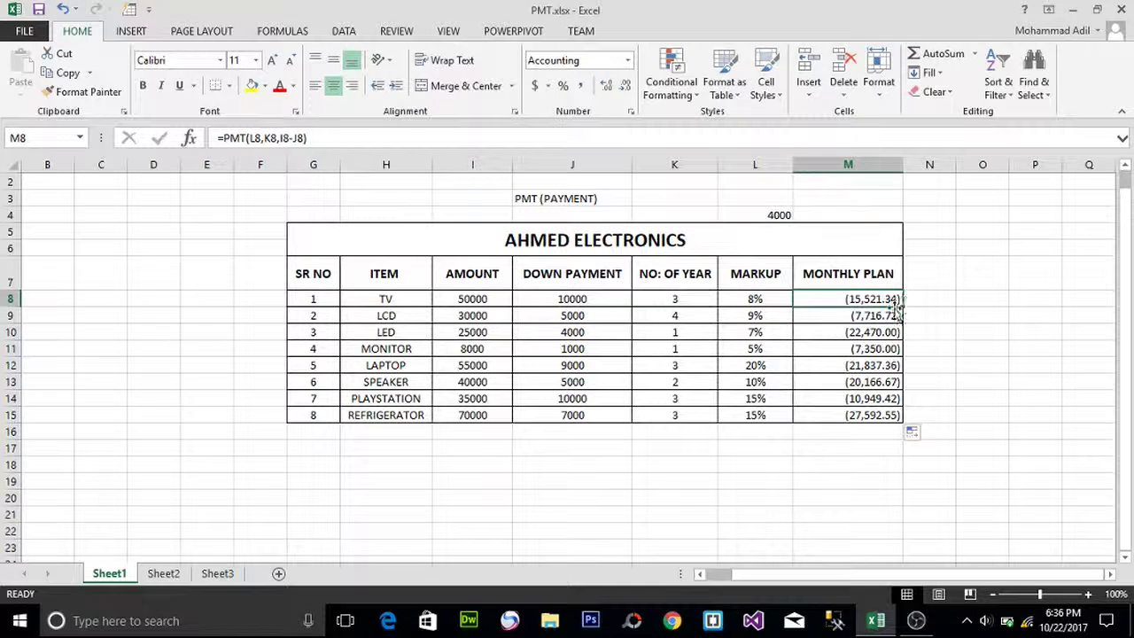
left_click(687, 301)
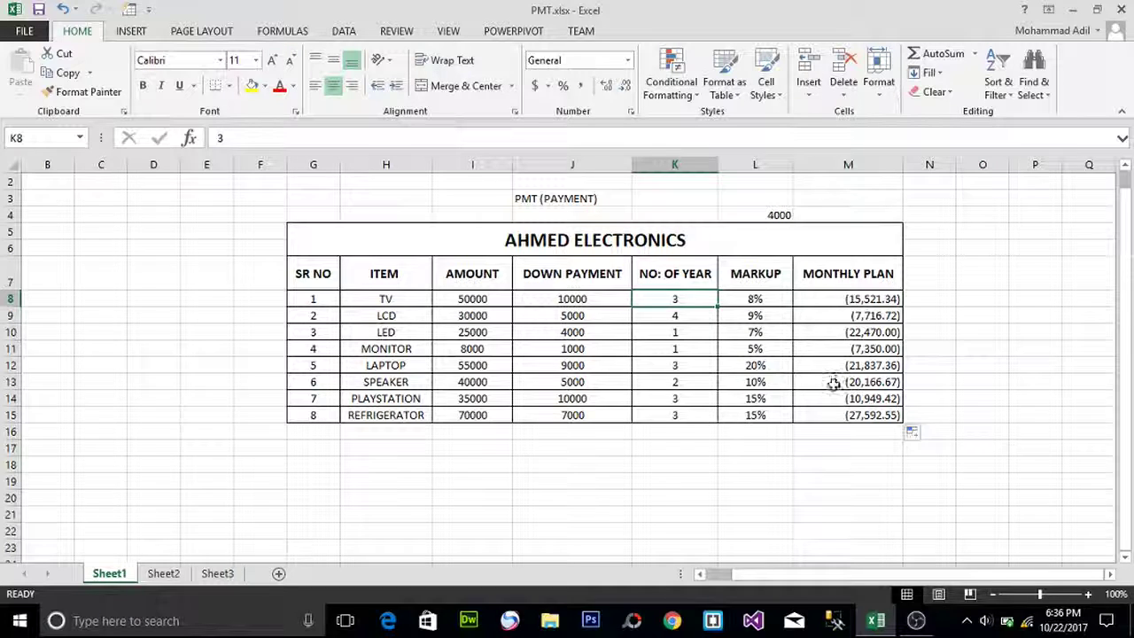
left_click(835, 337)
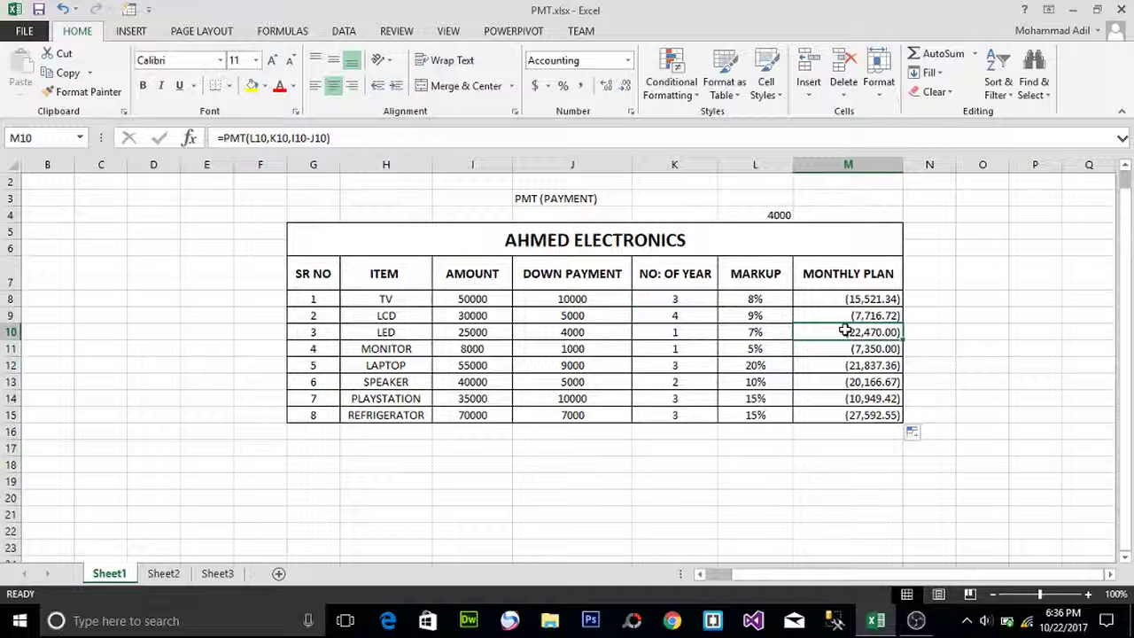
key("ctrl+z")
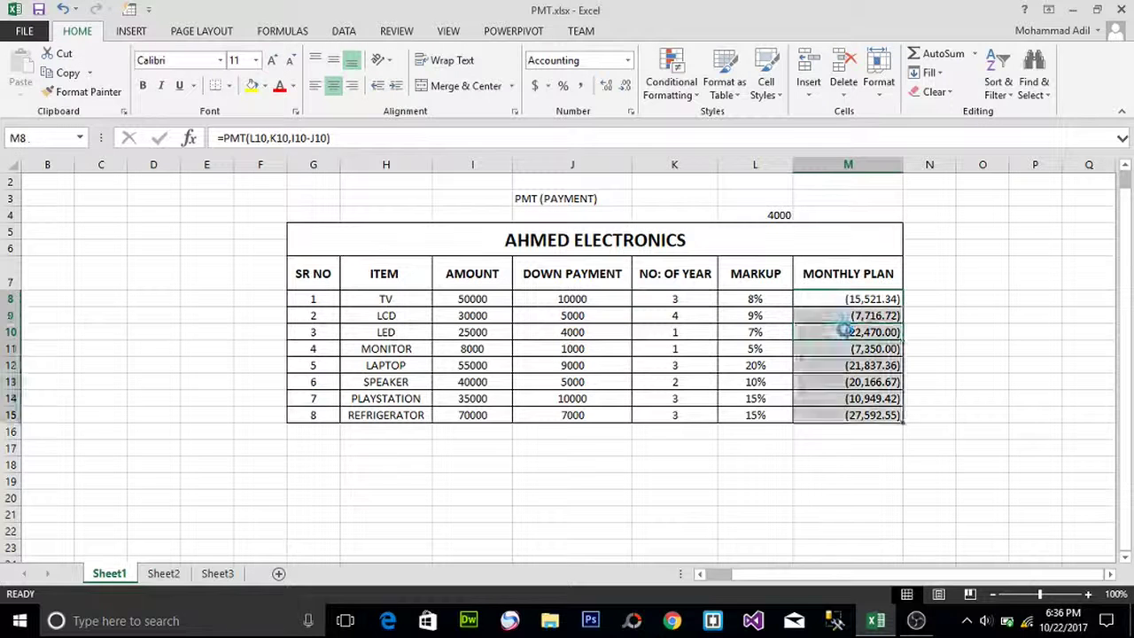
key("ctrl+z")
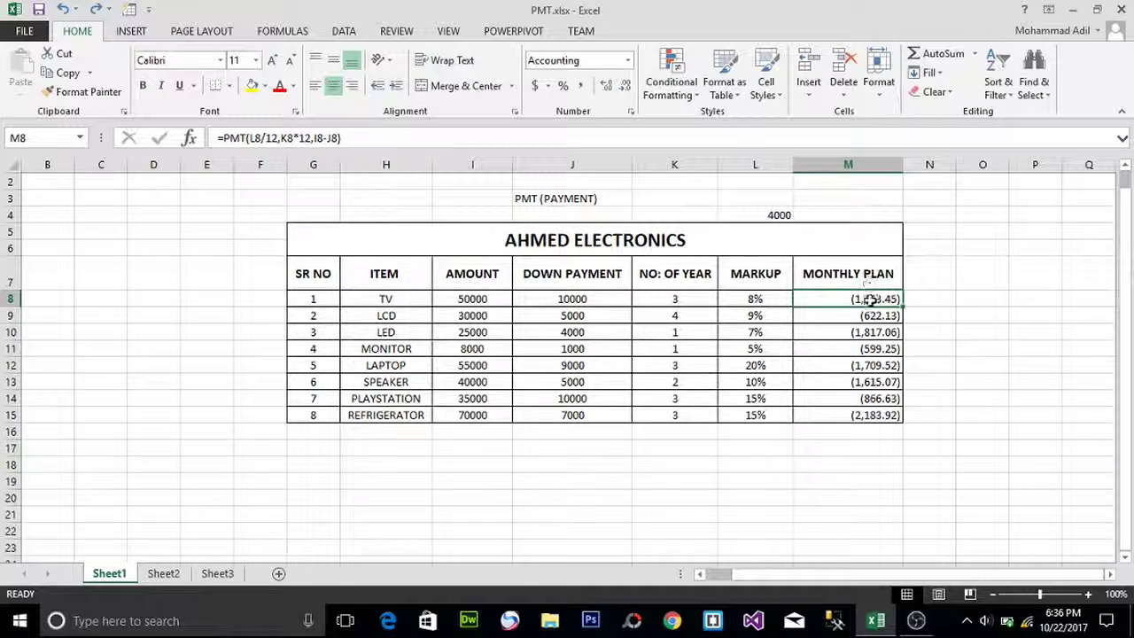
Re-enter the TV's monthly plan formula =PMT(L8/12,K8*12,I8-J8) in cell M8.
double_click(874, 299)
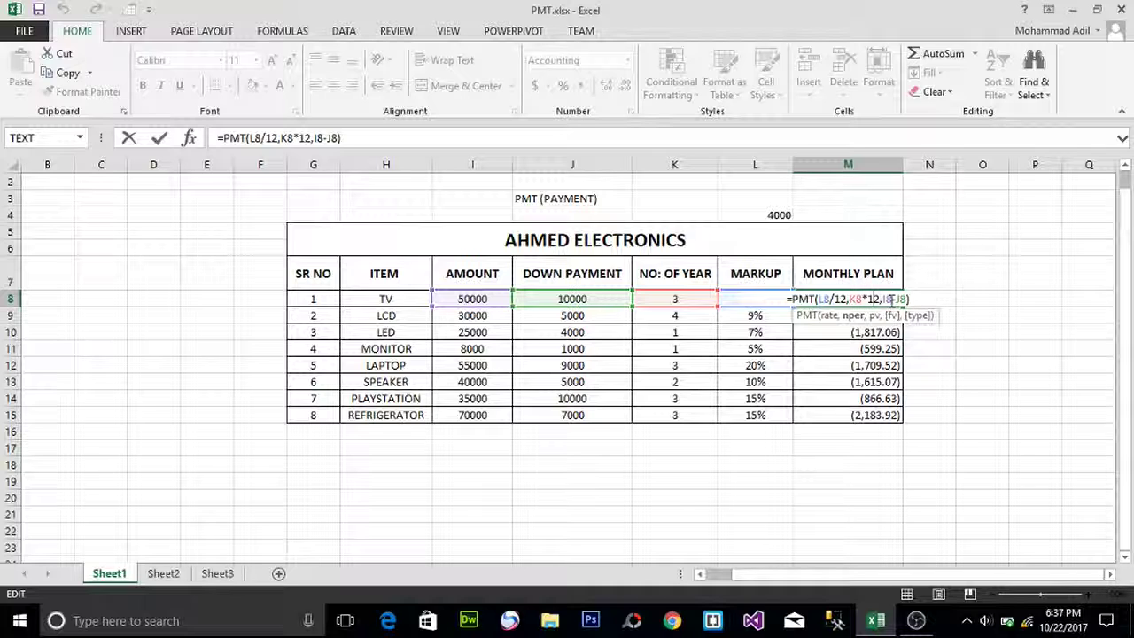
key("Return")
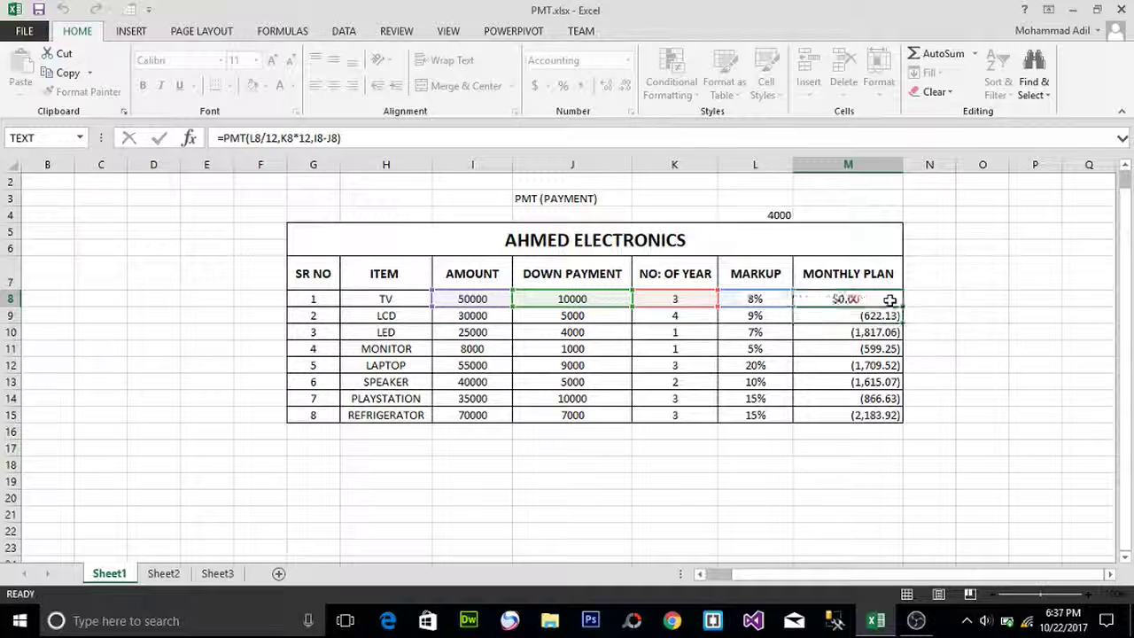